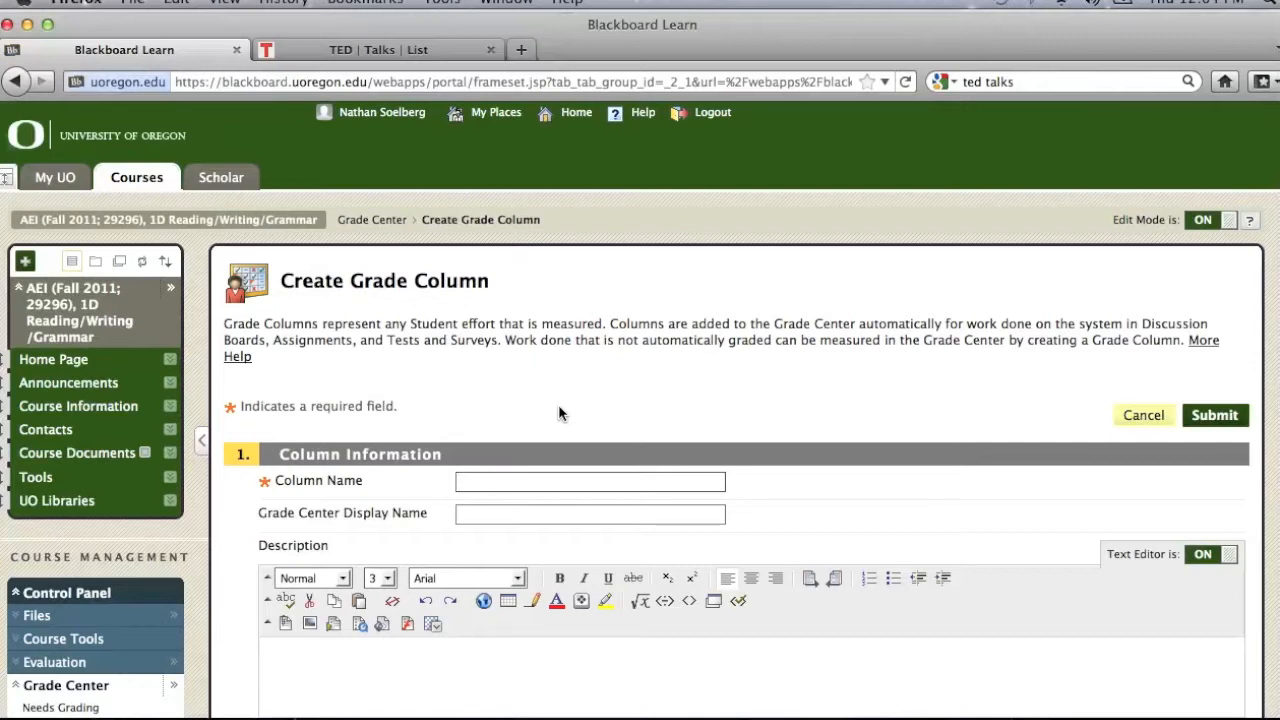
Step: Name the new grade column Homework 1 and look over its description and display settings
type("Homework 1")
scroll(783, 396, "down", 8)
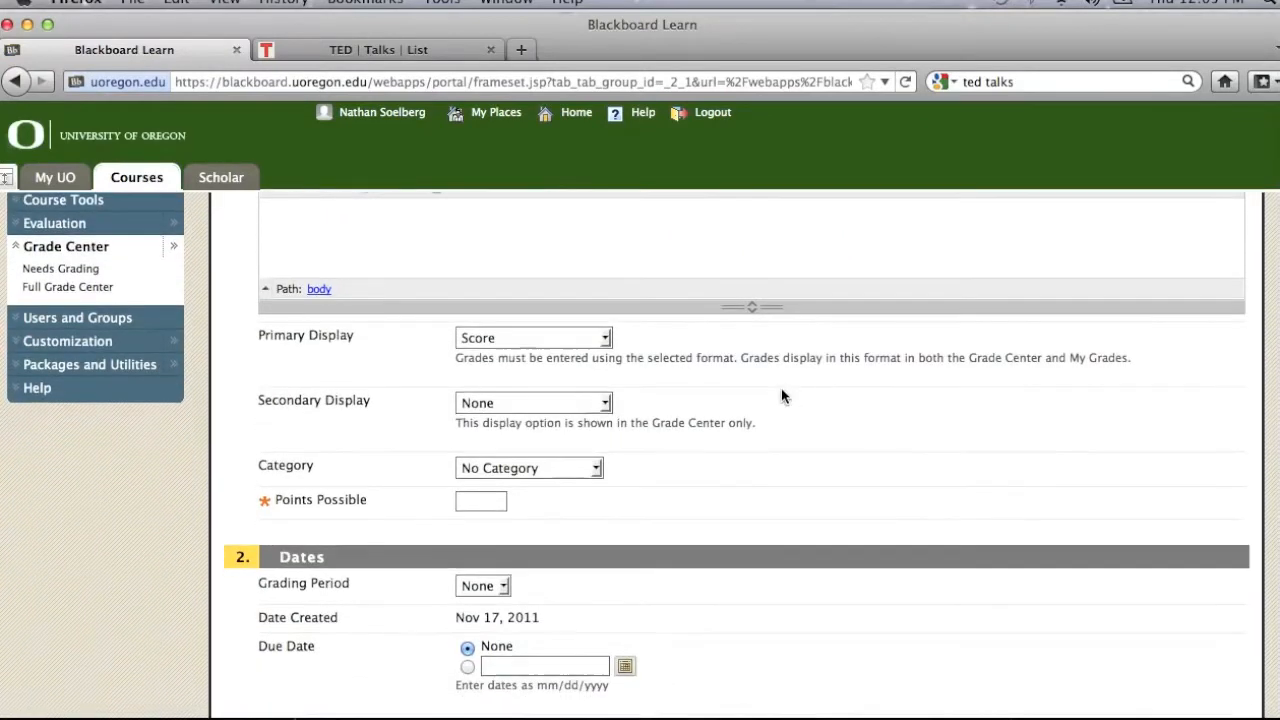
scroll(395, 360, "up", 2)
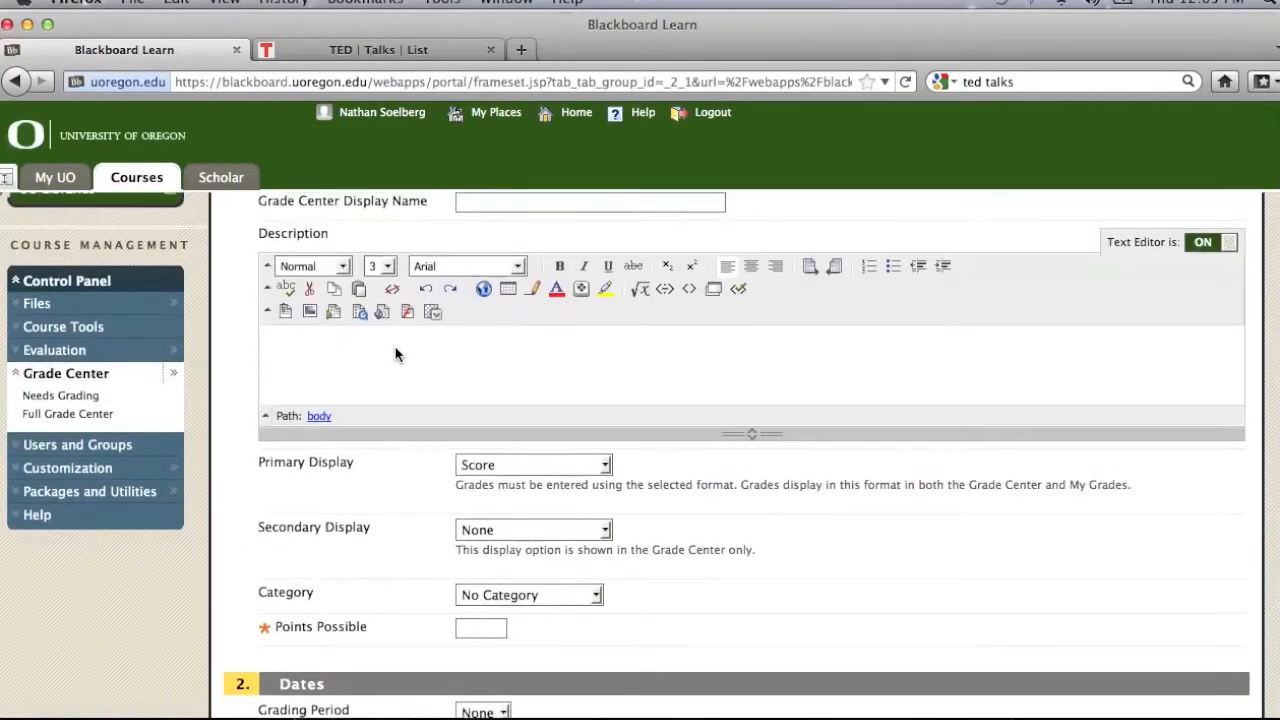
scroll(395, 352, "down", 1)
scroll(395, 352, "up", 2)
scroll(395, 353, "down", 1)
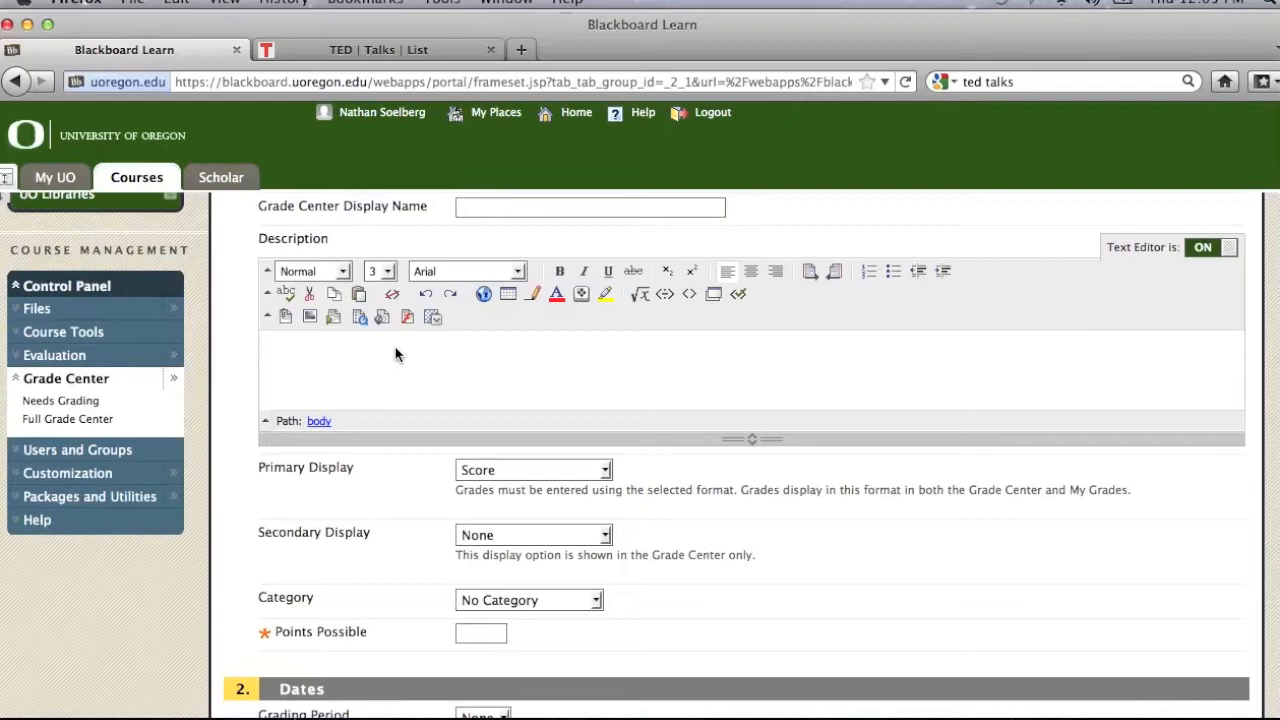
scroll(395, 353, "down", 2)
scroll(395, 353, "up", 4)
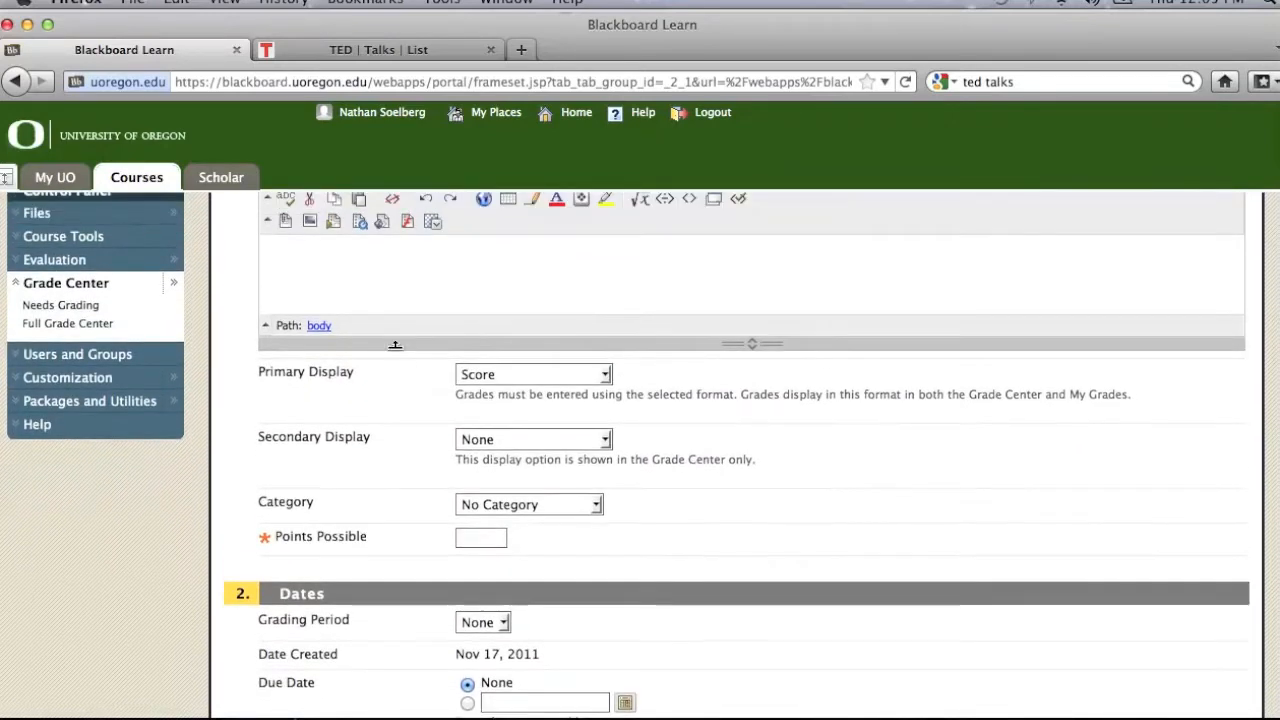
scroll(395, 353, "down", 4)
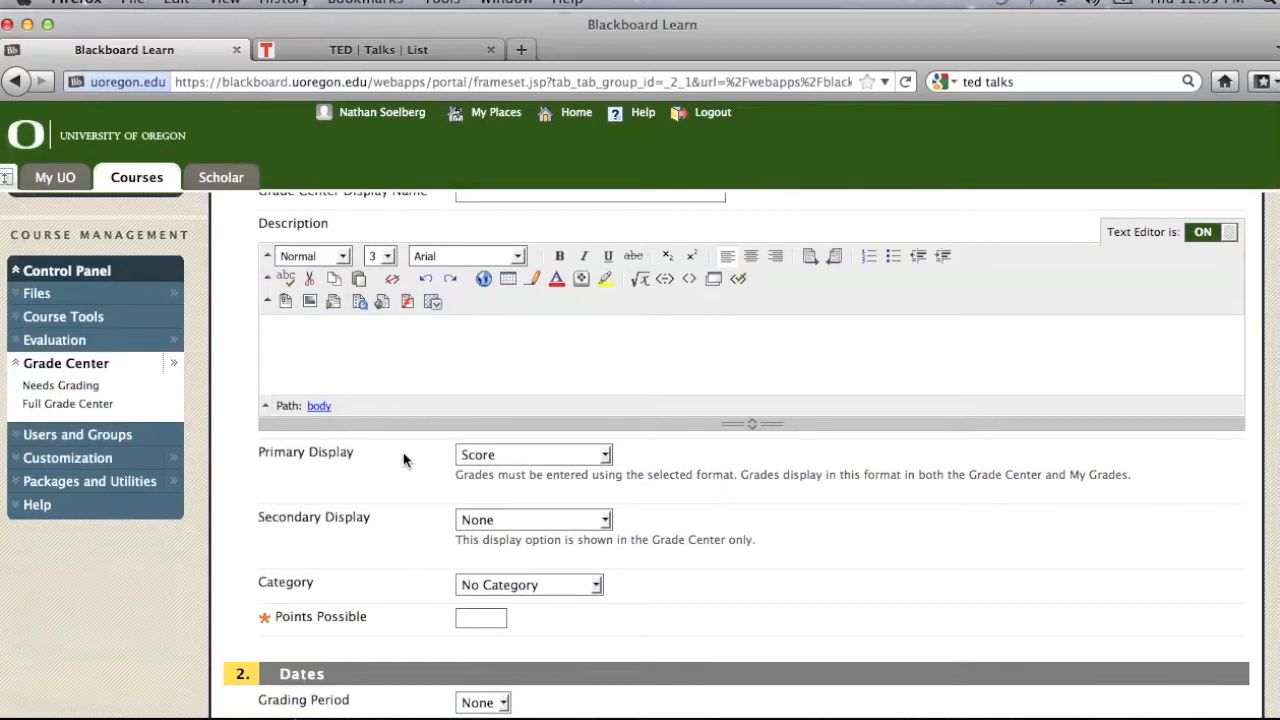
Step: Set the Homework 1 column to 13 points possible with Percentage as its secondary display
left_click(472, 620)
type("13")
left_click(418, 481)
left_click(606, 519)
left_click(542, 556)
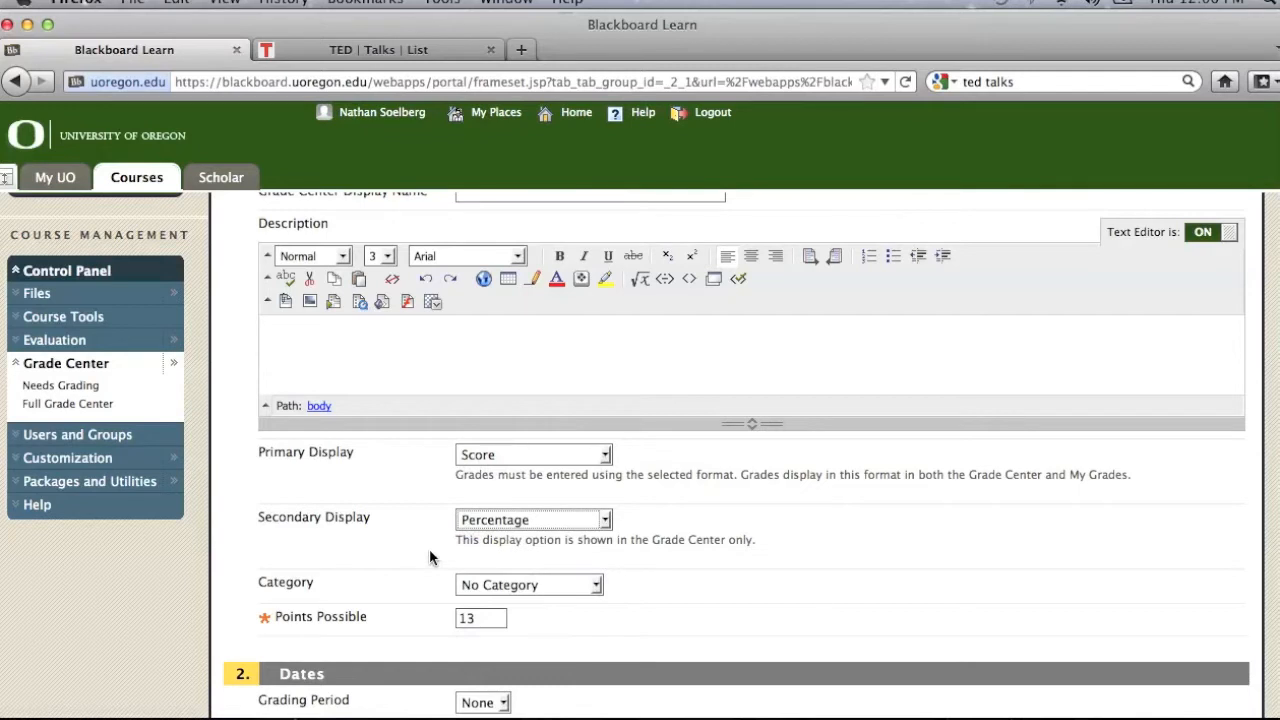
Step: Assign the Homework 1 column to the homework category and submit it
left_click(596, 585)
left_click(490, 499)
scroll(802, 518, "down", 10)
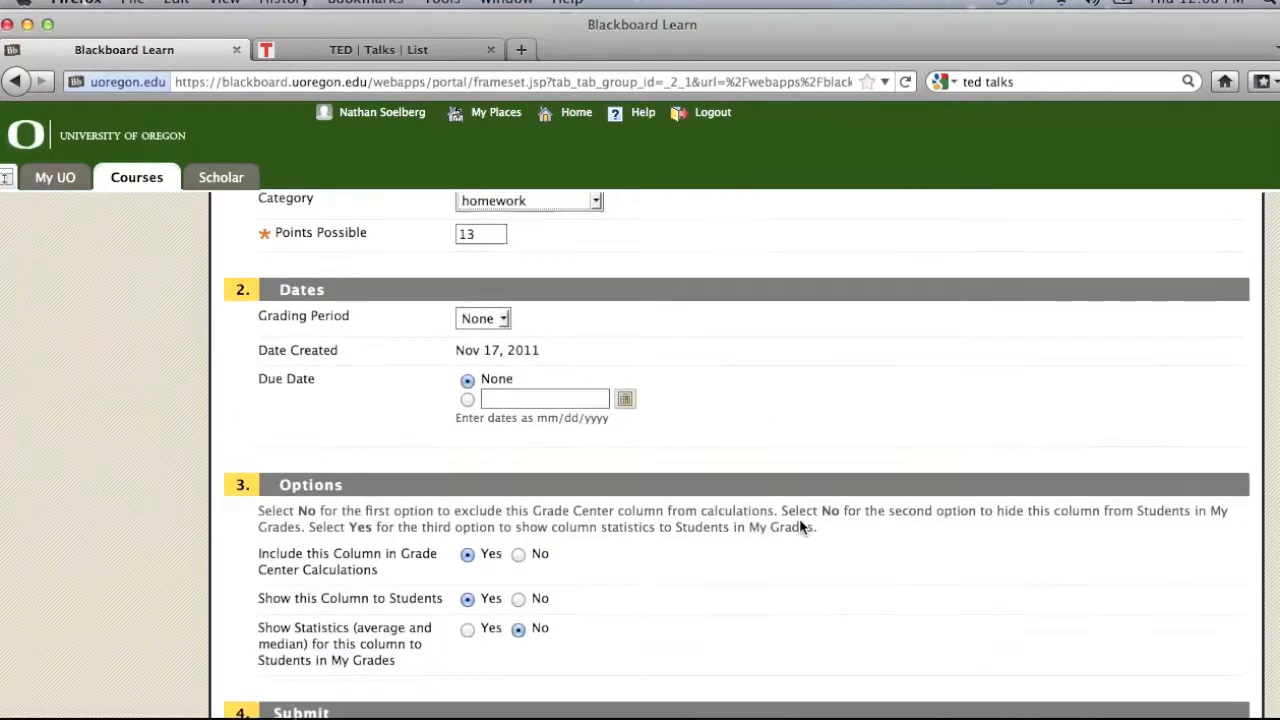
left_click(1213, 648)
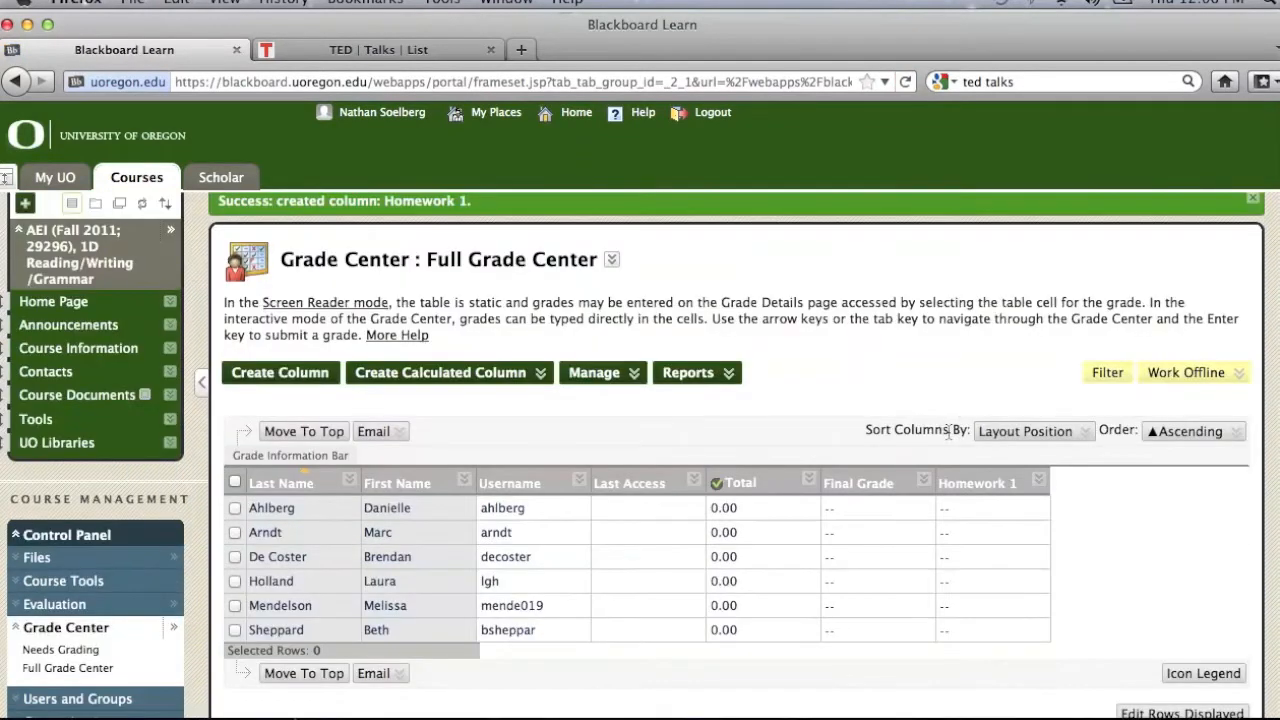
Step: Enter Homework 1 scores of 12, 11, 13, 10, 9 and 12 for the six students, going down the list
left_click(952, 509)
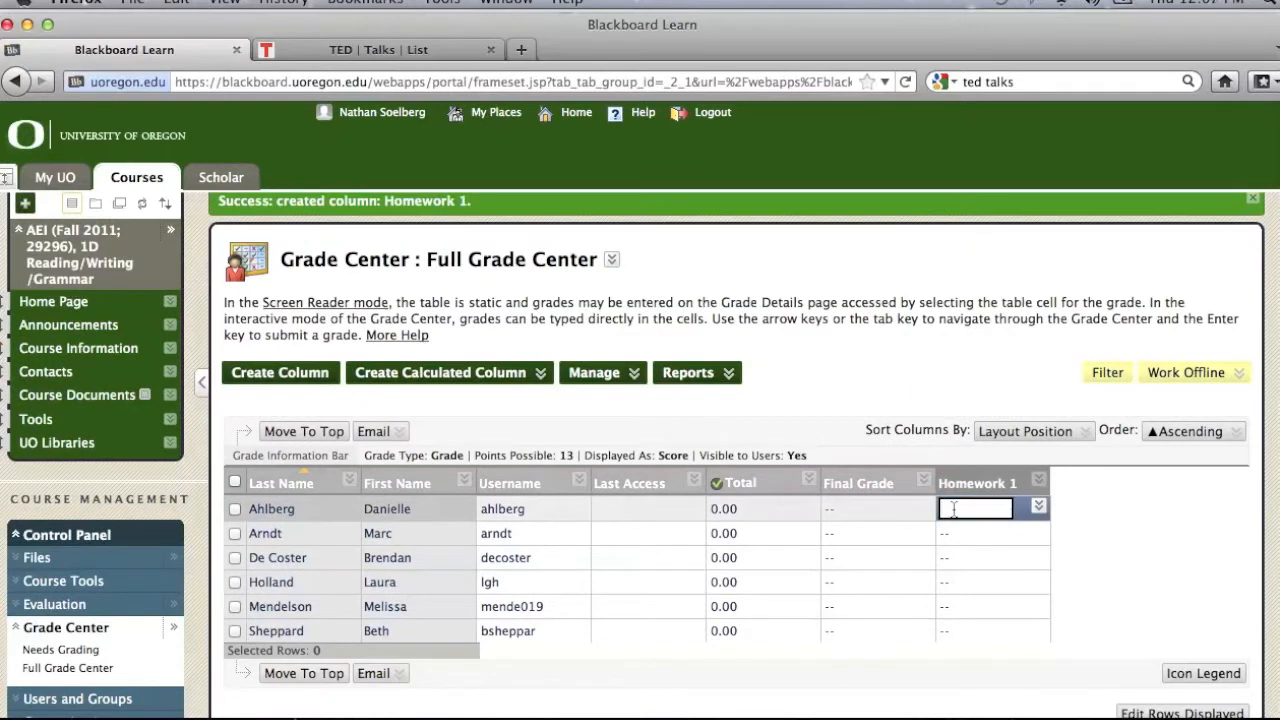
type("12")
key("Return")
type("11")
key("Return")
type("13")
key("Return")
type("10")
key("Return")
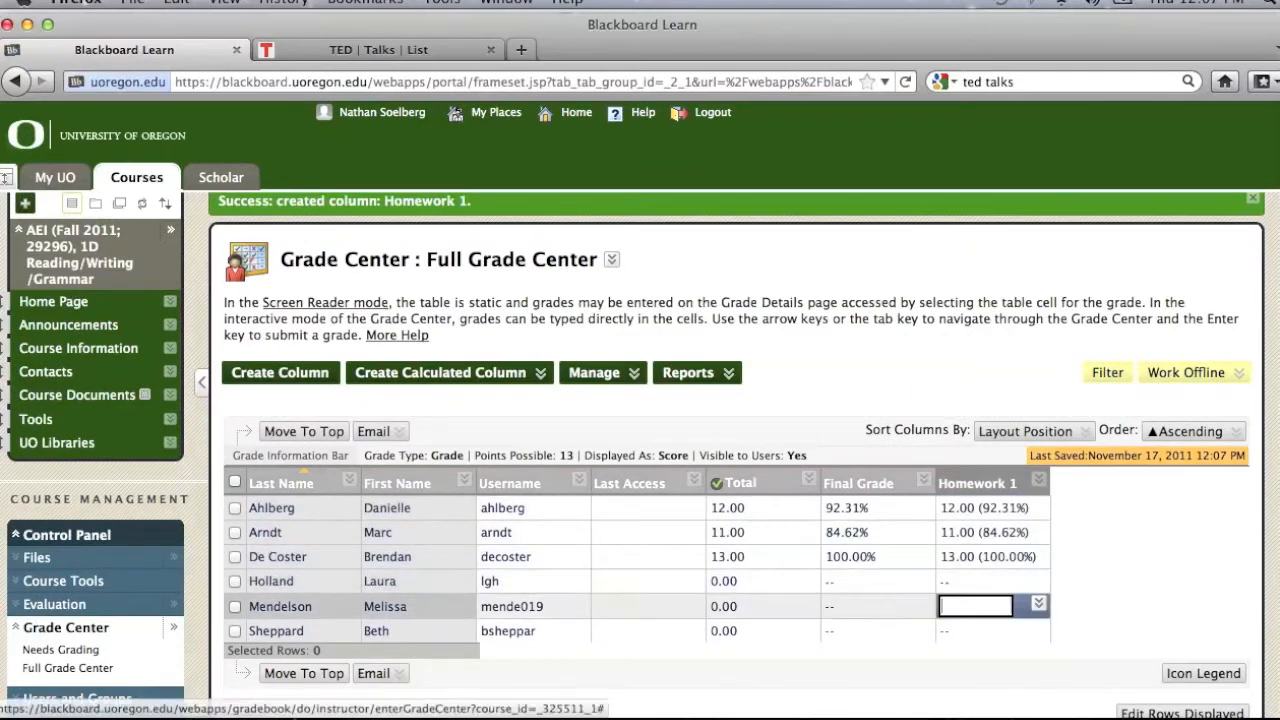
type("9")
key("Return")
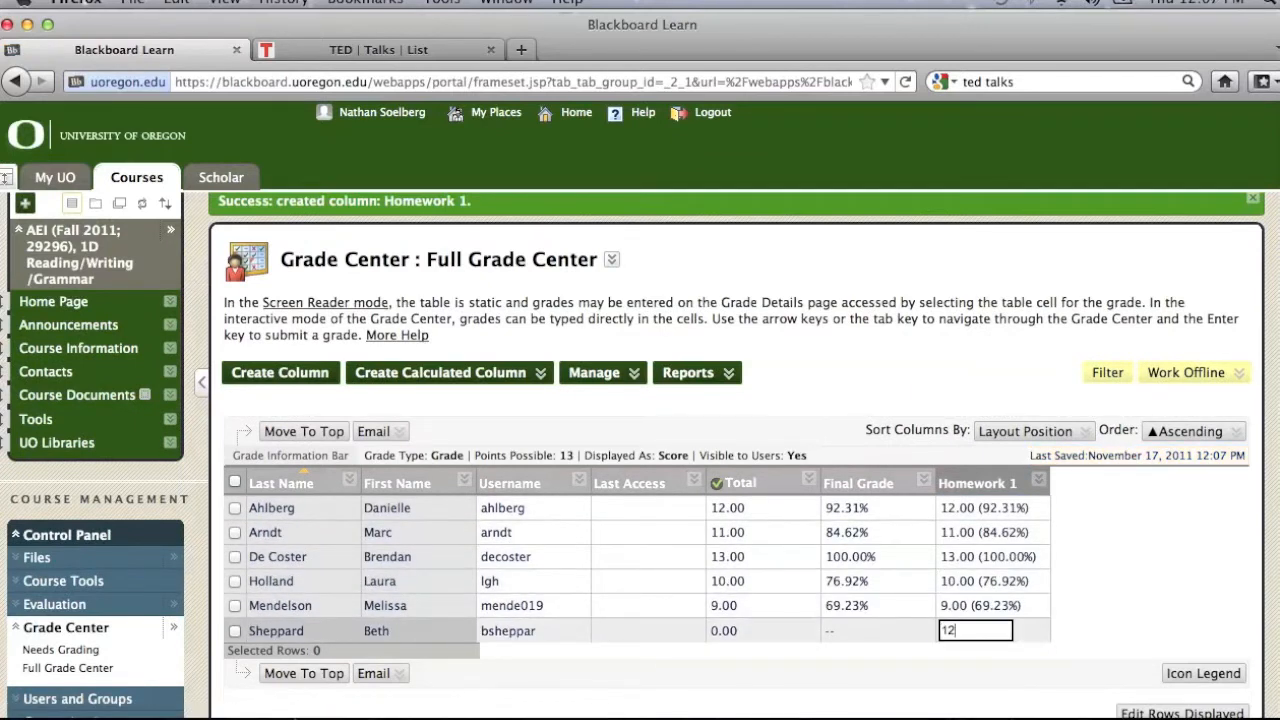
type("12")
key("Return")
Step: Go through the grade cells to examine how the Homework 1 scores feed into the Final Grade column
key("Left")
key("Left")
key("Right")
key("Down")
key("Down")
key("Down")
key("Down")
key("Down")
key("Up")
key("Up")
key("Up")
key("Up")
key("Up")
key("Up")
key("Right")
key("Up")
key("Up")
key("Up")
key("Up")
key("Up")
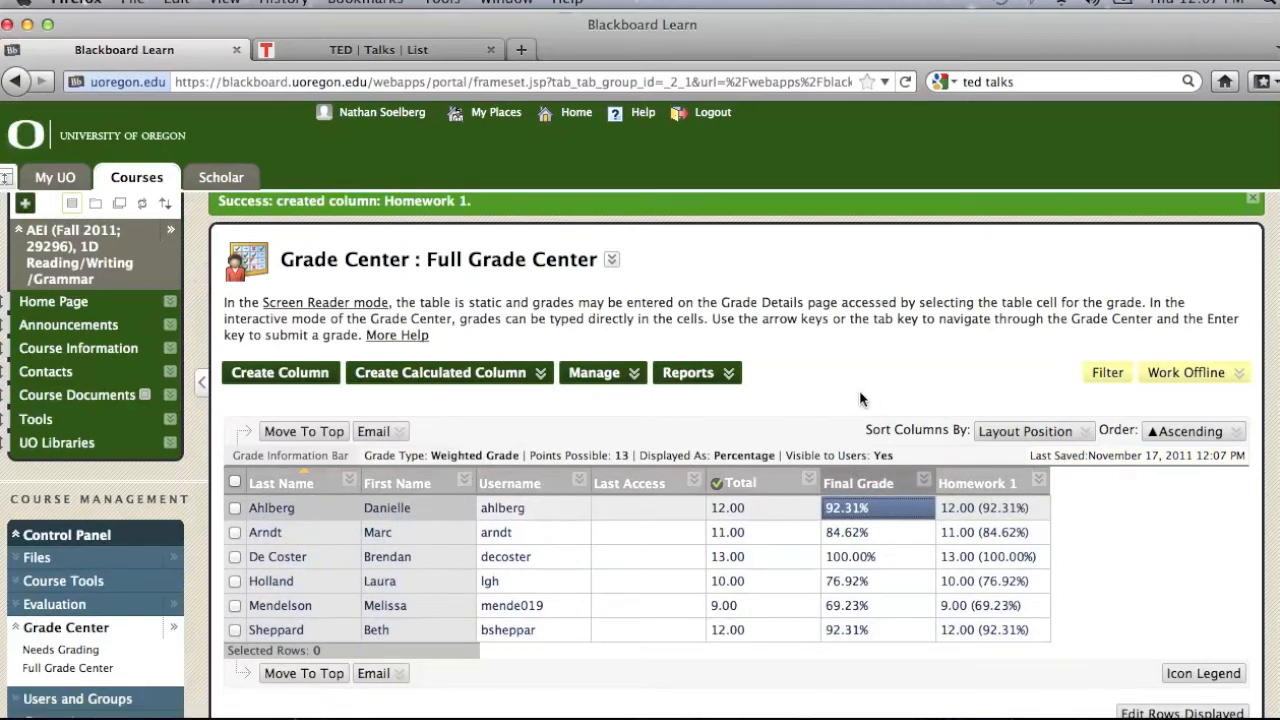
Step: Examine the category weights in the Final Grade column's settings and leave without saving
left_click(923, 480)
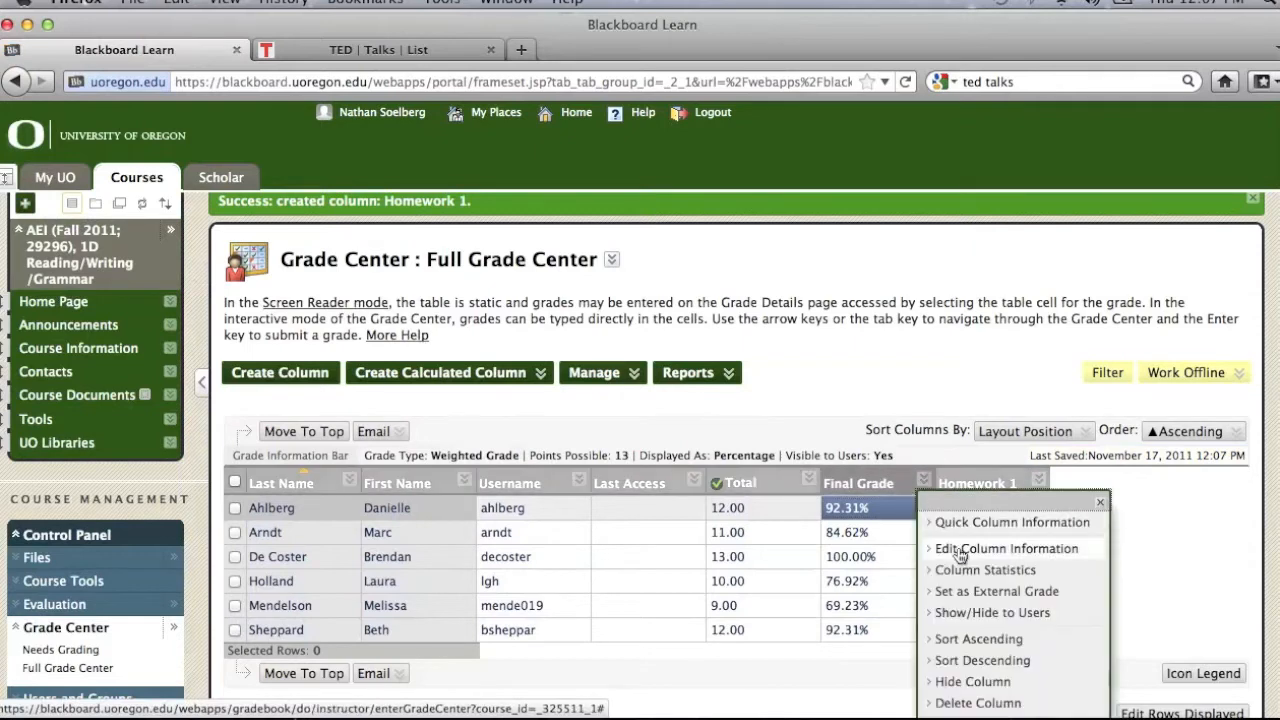
left_click(923, 481)
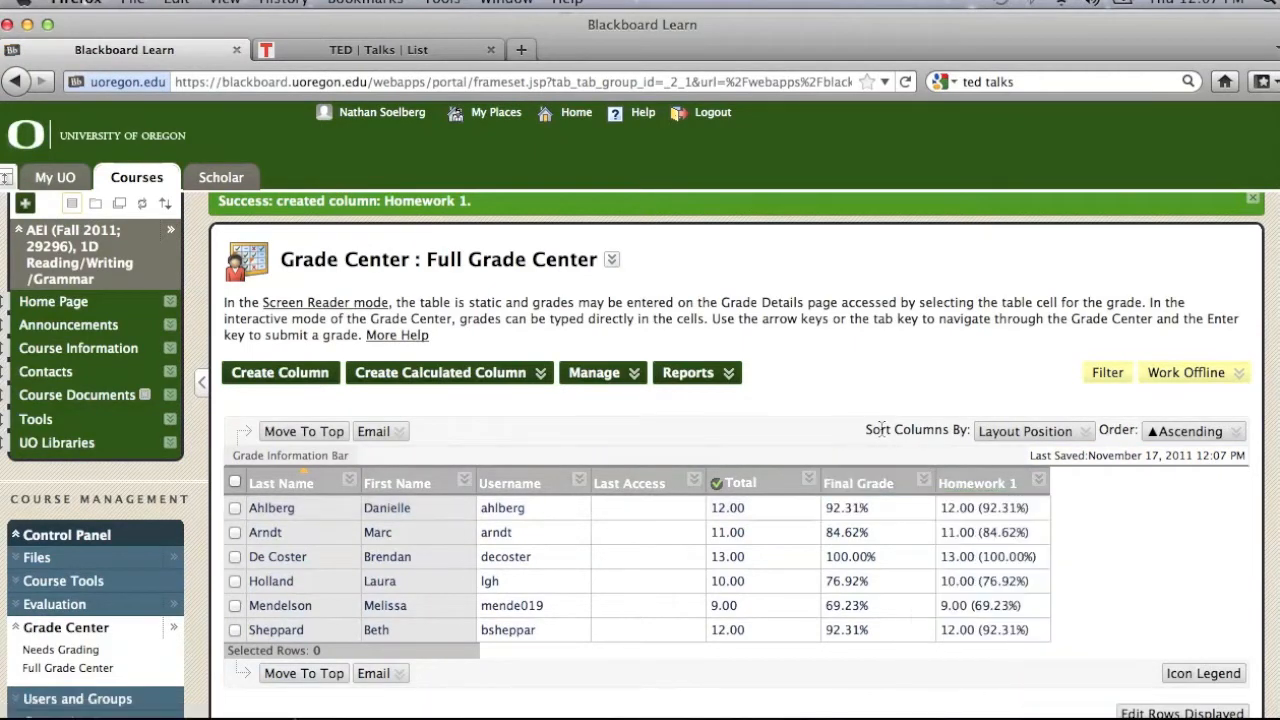
left_click(923, 483)
left_click(988, 553)
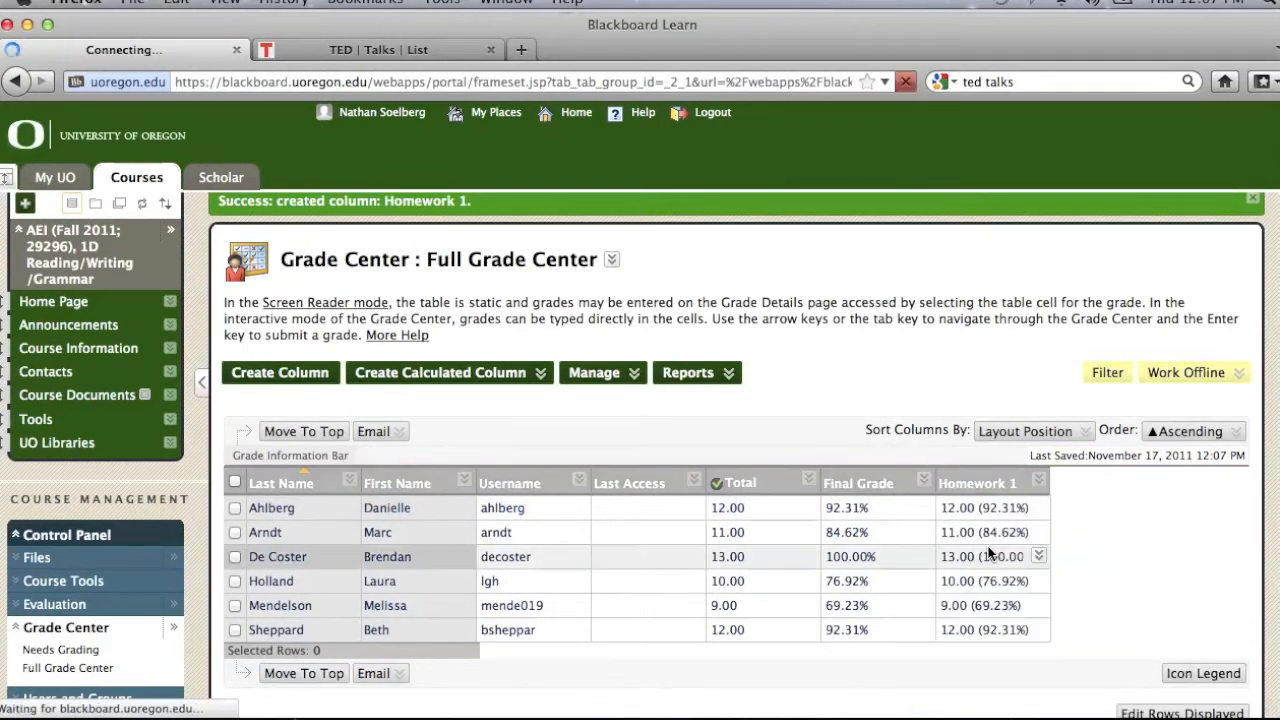
scroll(784, 348, "down", 5)
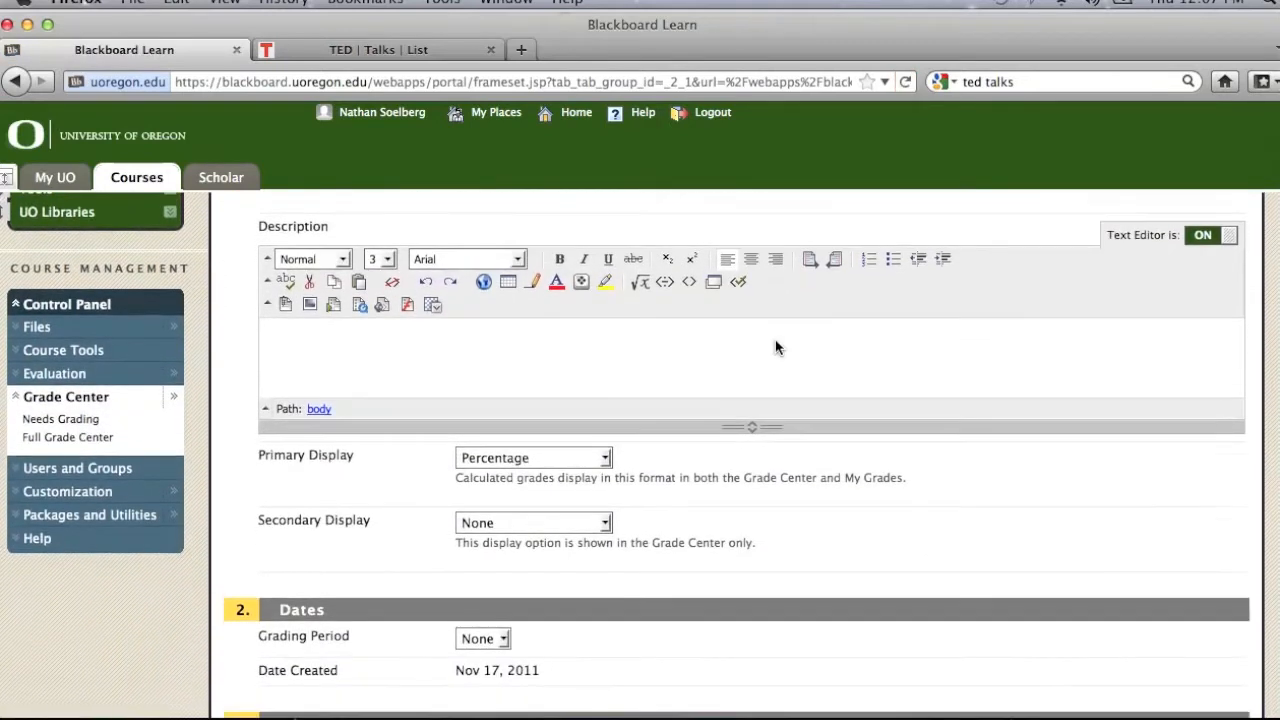
scroll(778, 347, "down", 10)
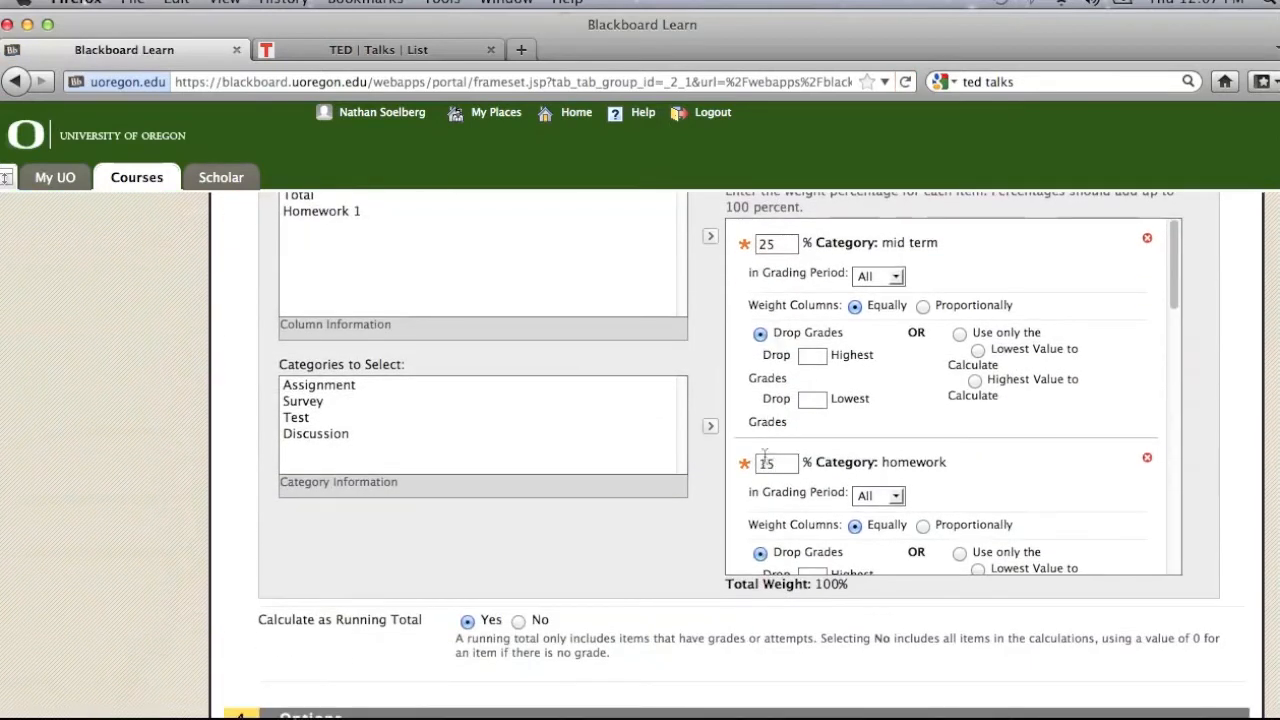
scroll(706, 543, "up", 15)
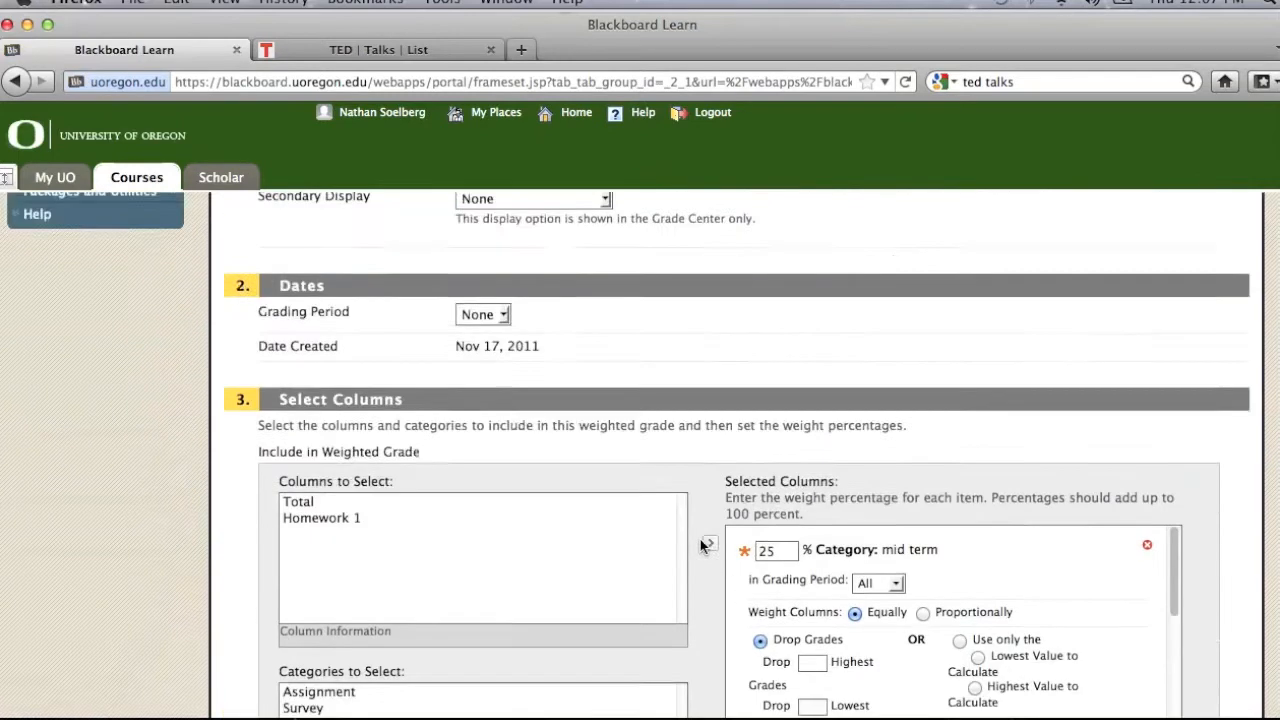
left_click(1142, 354)
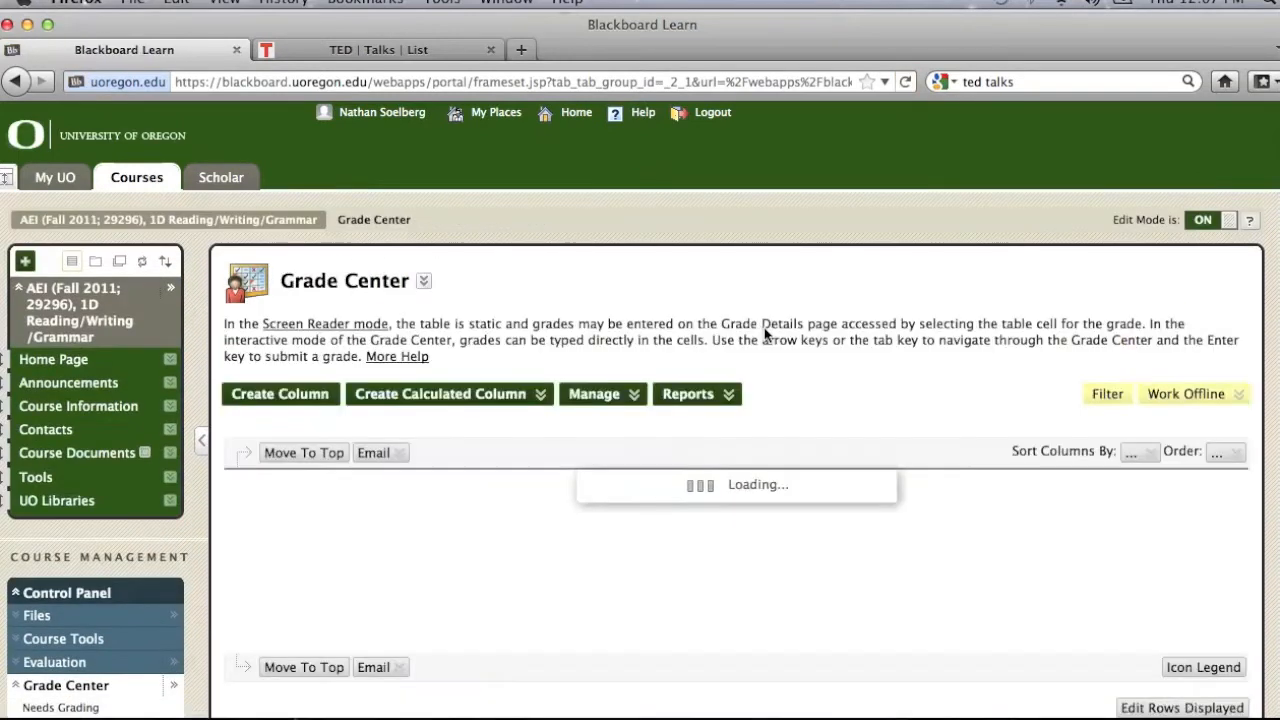
Step: Start a new grade column named homework 2 with Percentage as its secondary display
left_click(285, 394)
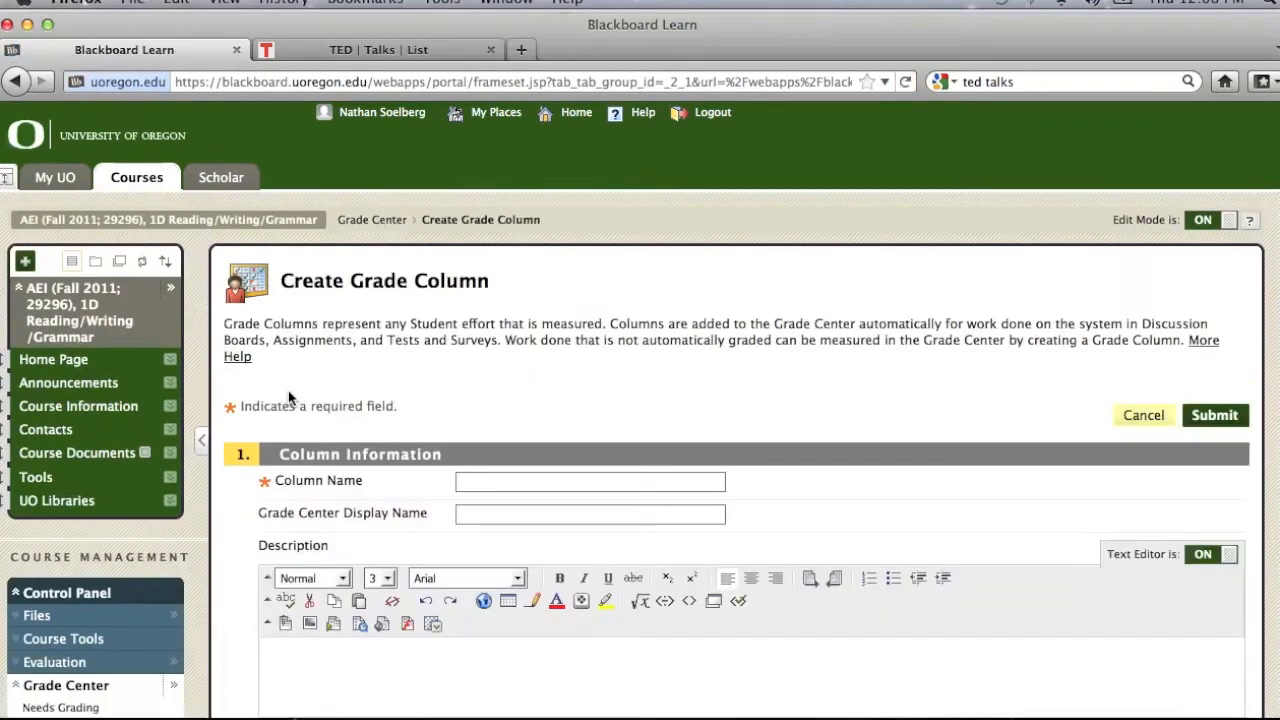
left_click(493, 484)
type("homework 2")
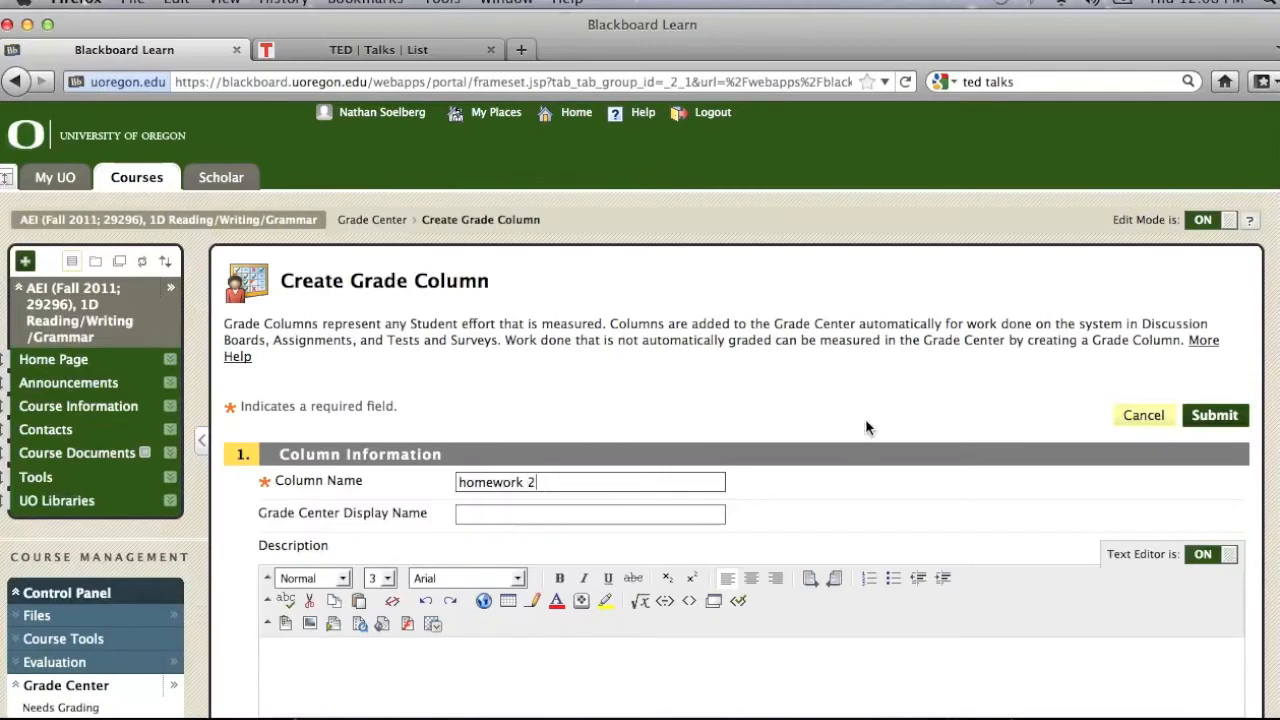
scroll(867, 427, "down", 5)
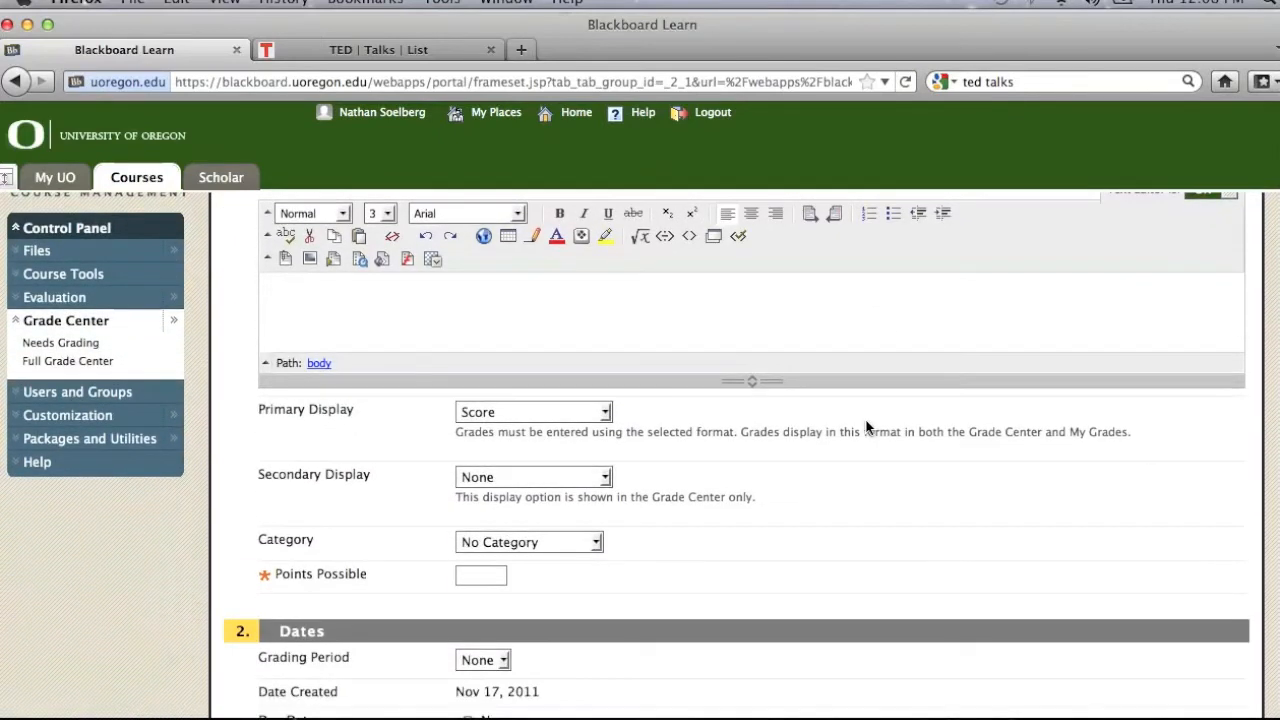
left_click(605, 477)
left_click(565, 512)
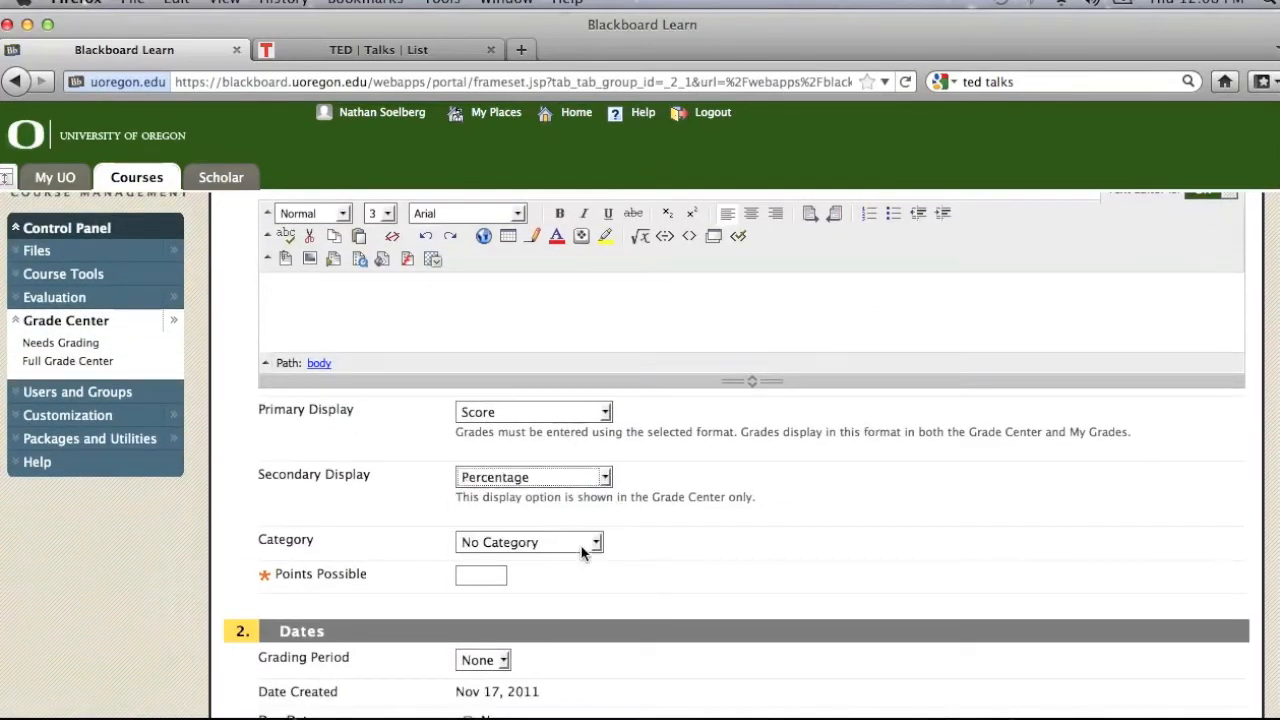
Step: Assign homework 2 to the homework category with 25 points possible and submit it
left_click(596, 542)
left_click(531, 457)
left_click(481, 575)
type("25")
scroll(780, 540, "down", 6)
key("Return")
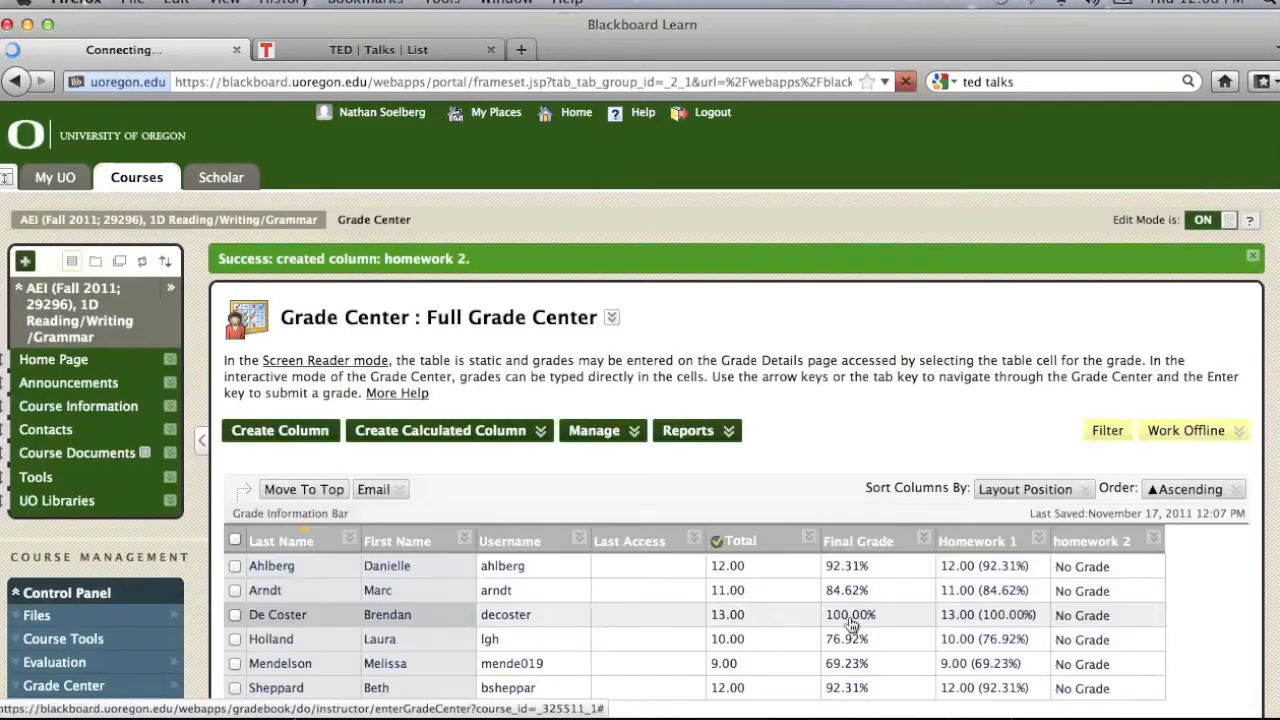
Step: Start another new grade column and name it Vocab quiz 1
left_click(300, 431)
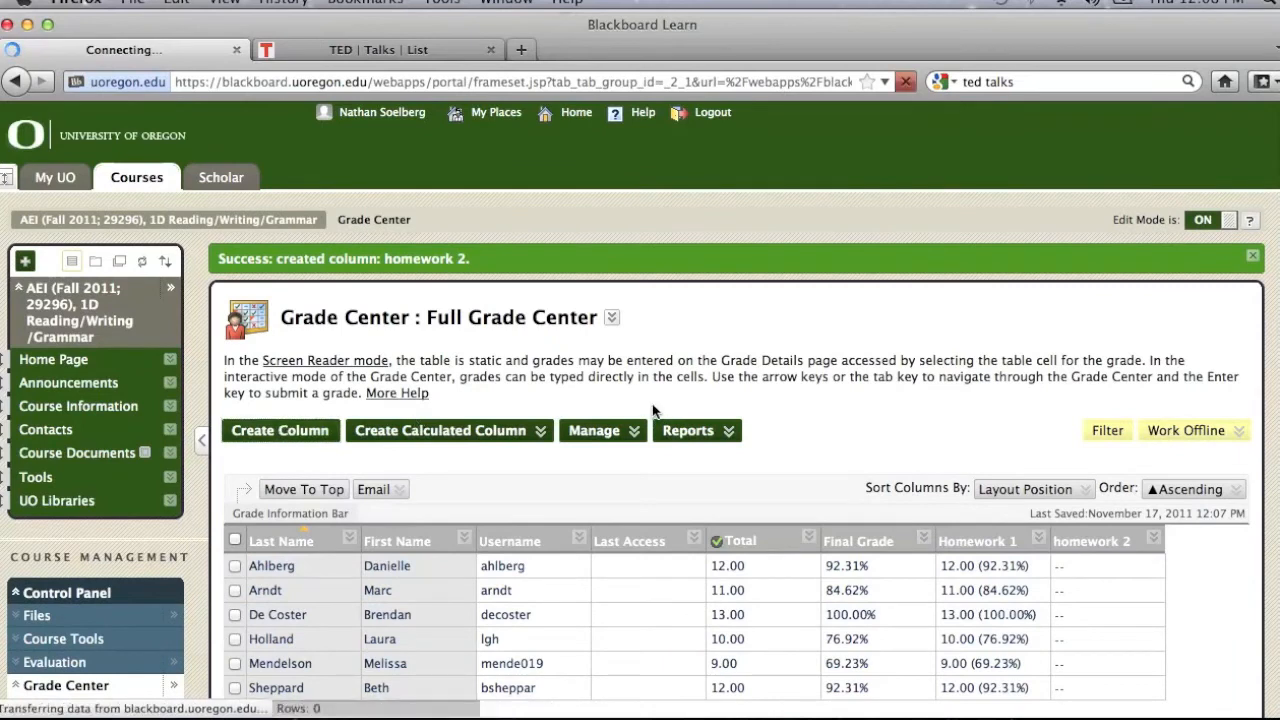
left_click(540, 482)
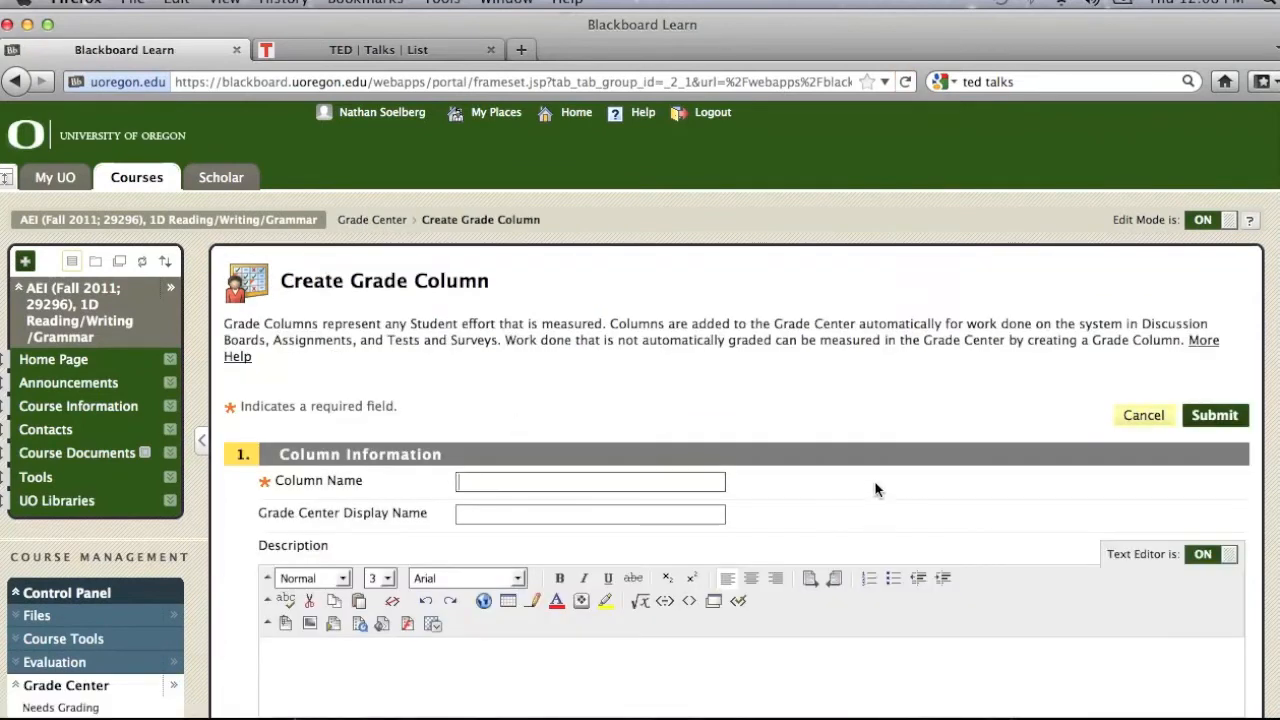
type("Vocab quiz")
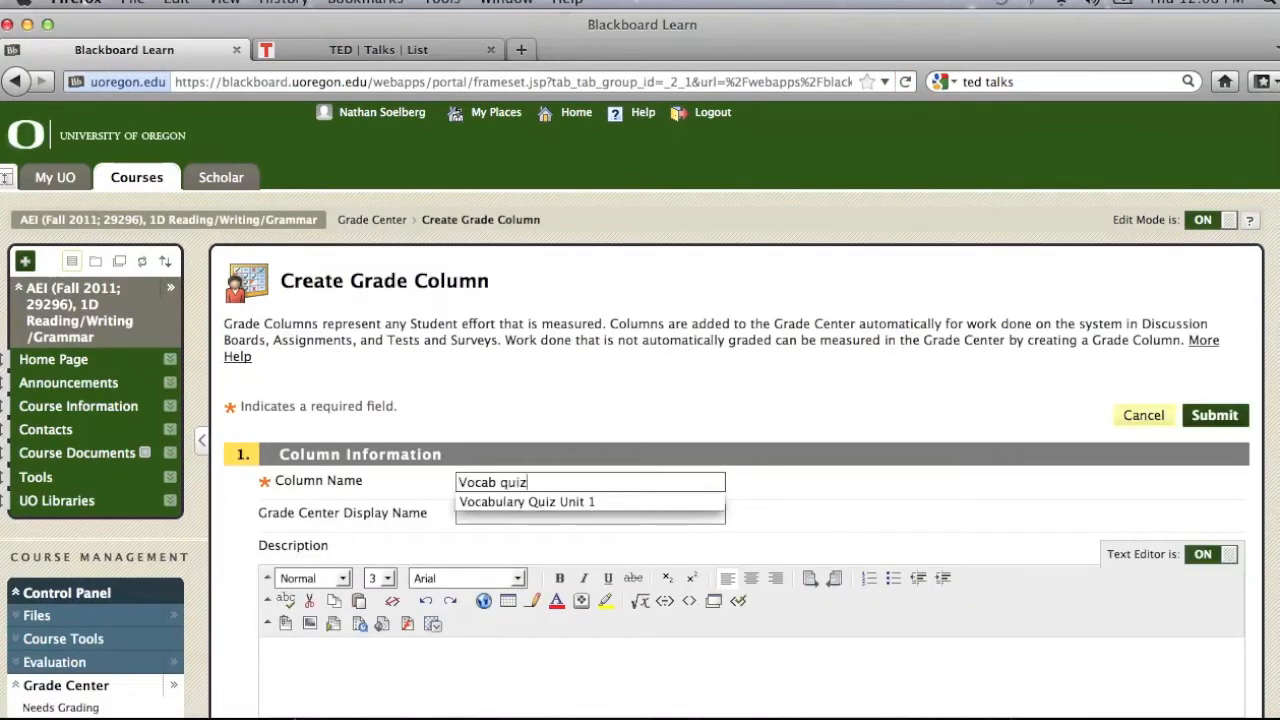
type(" 1")
left_click(1017, 494)
Step: Set Vocab quiz 1's secondary display to Percentage and its category to vocabulary quizzes
scroll(1017, 494, "down", 5)
left_click(605, 481)
left_click(550, 518)
left_click(596, 546)
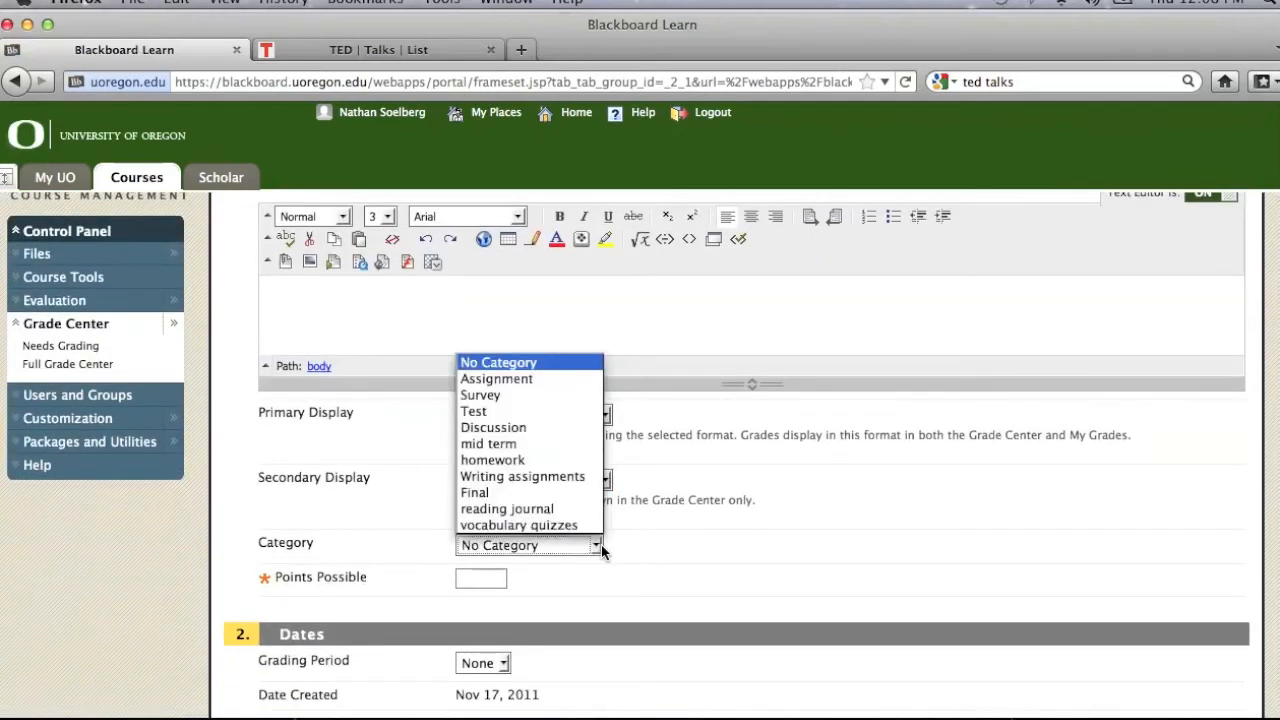
left_click(580, 523)
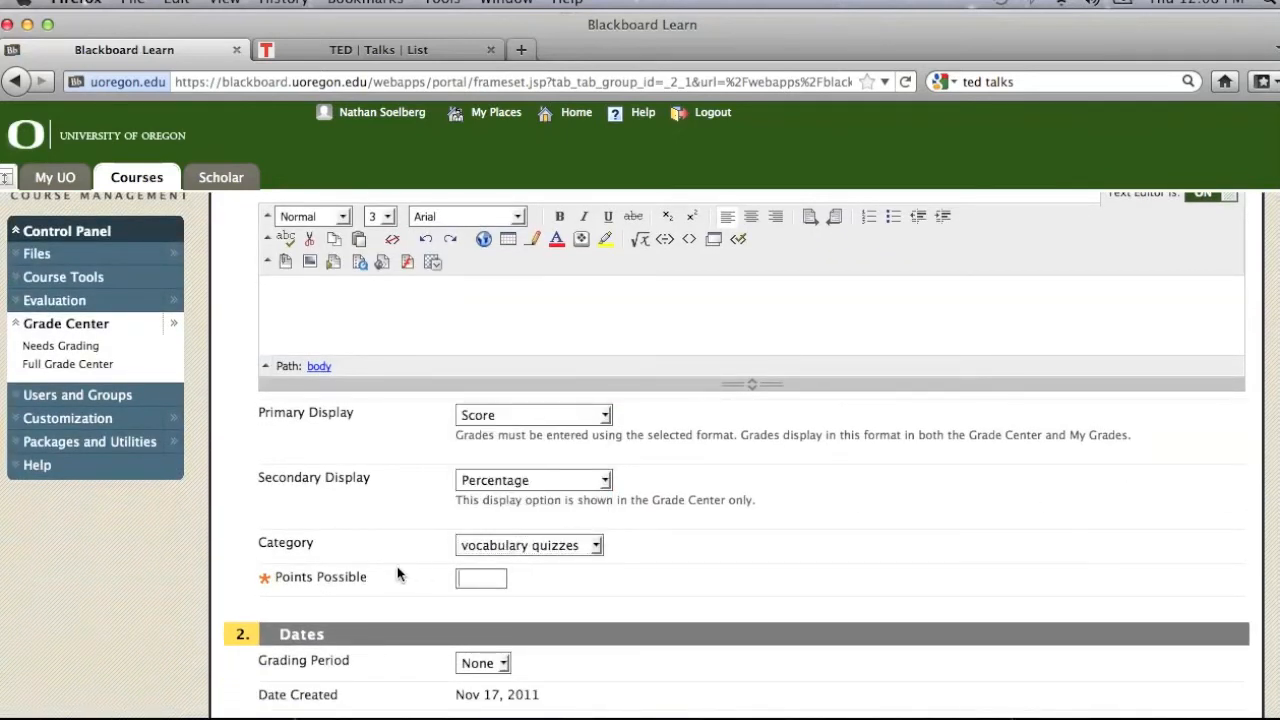
Step: Give Vocab quiz 1 20 points possible and submit the column
type("20")
scroll(770, 540, "down", 6)
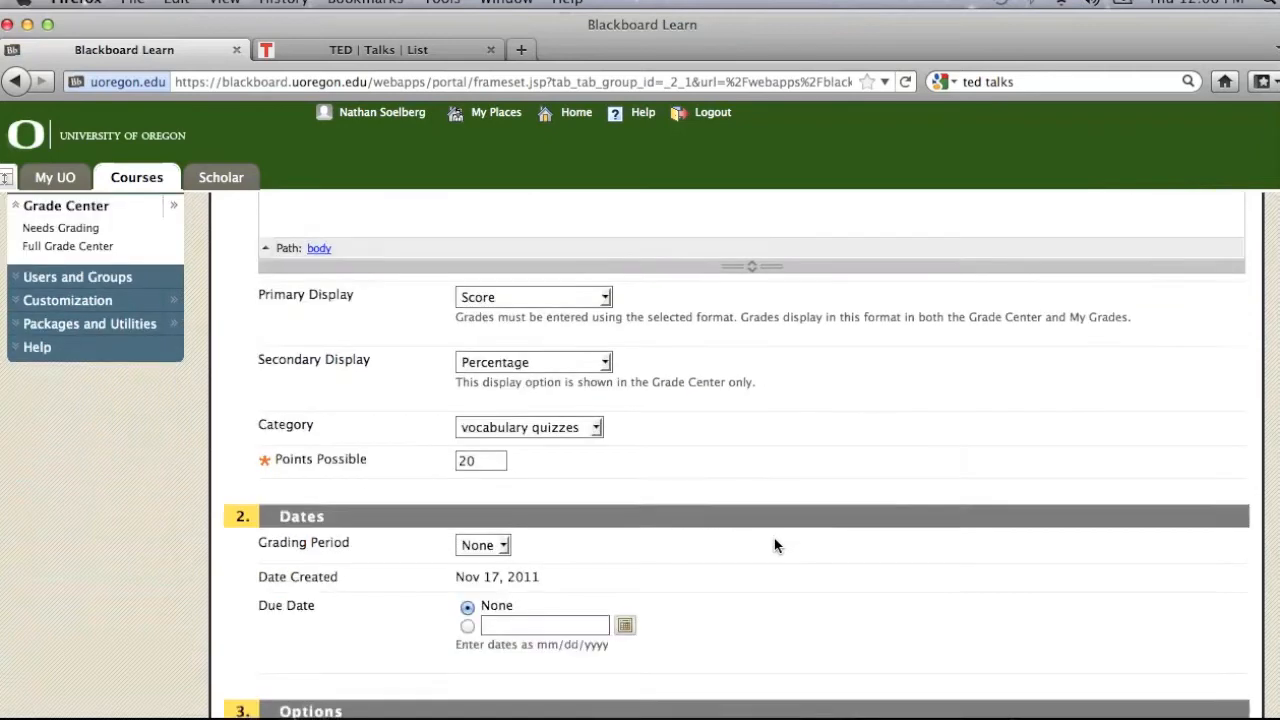
left_click(1230, 684)
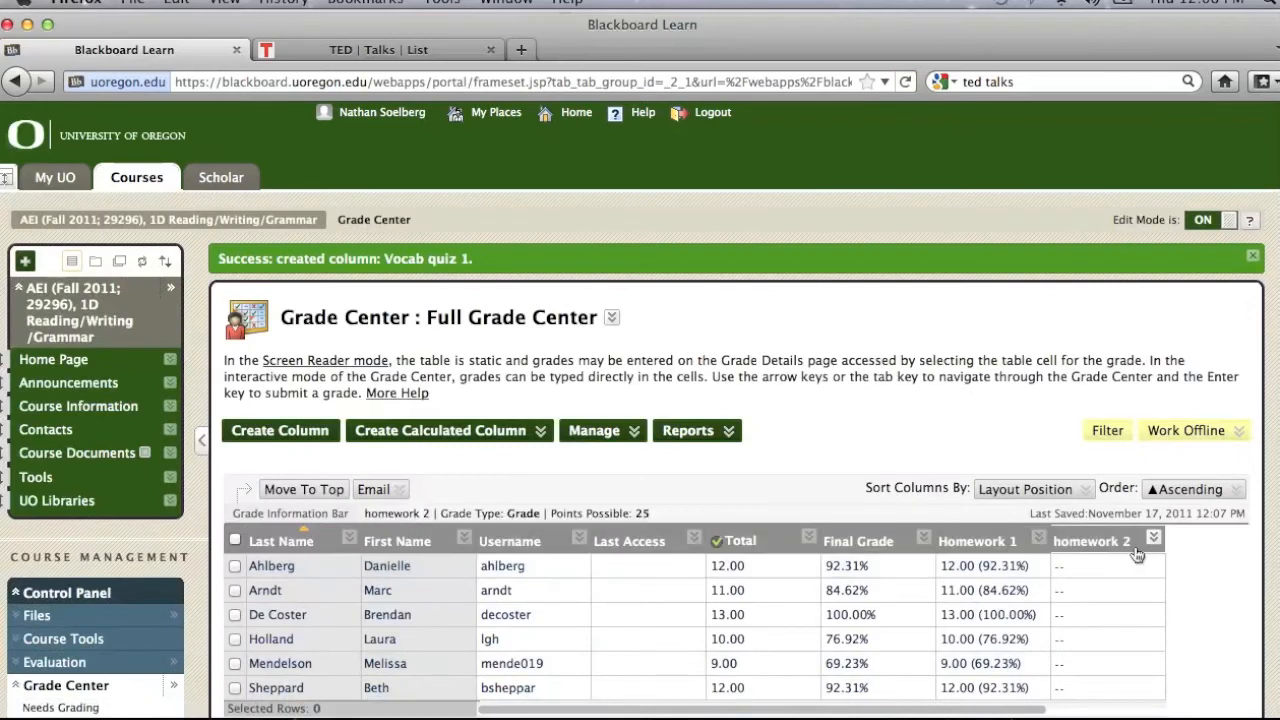
Step: Open the Final Grade weighted column for editing and go to its selected columns and category weights
scroll(849, 454, "down", 2)
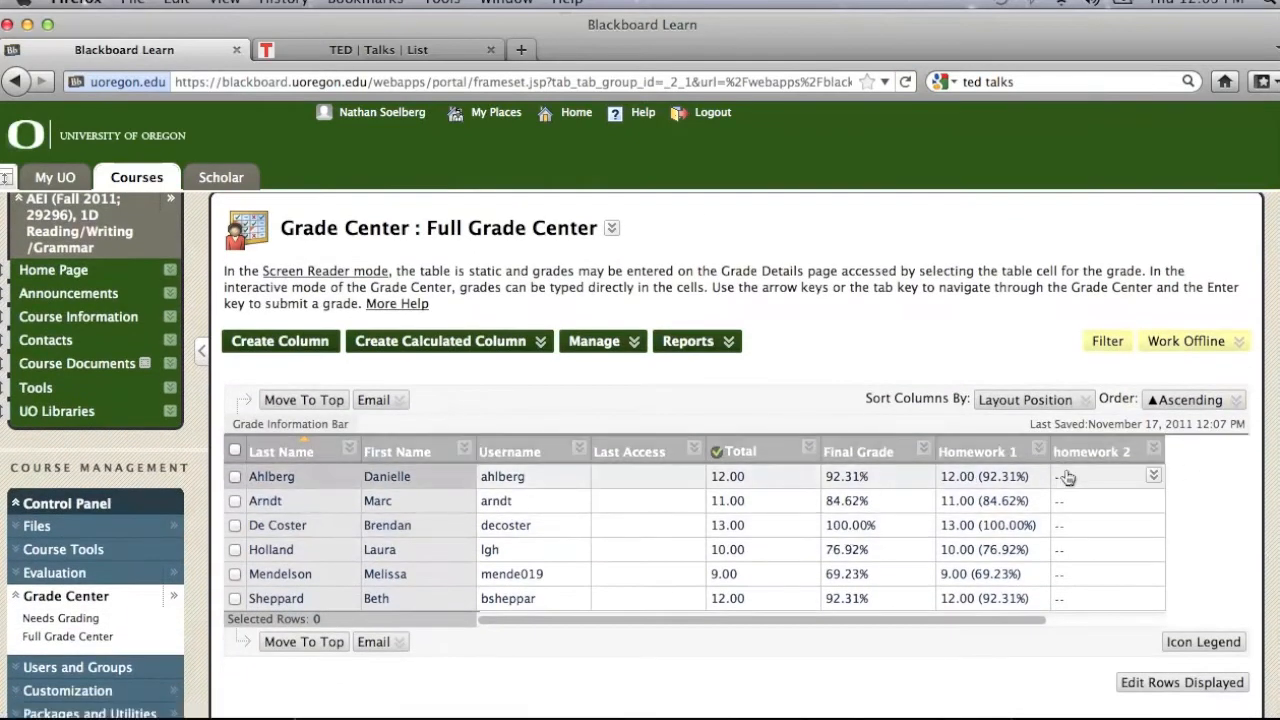
left_click(476, 343)
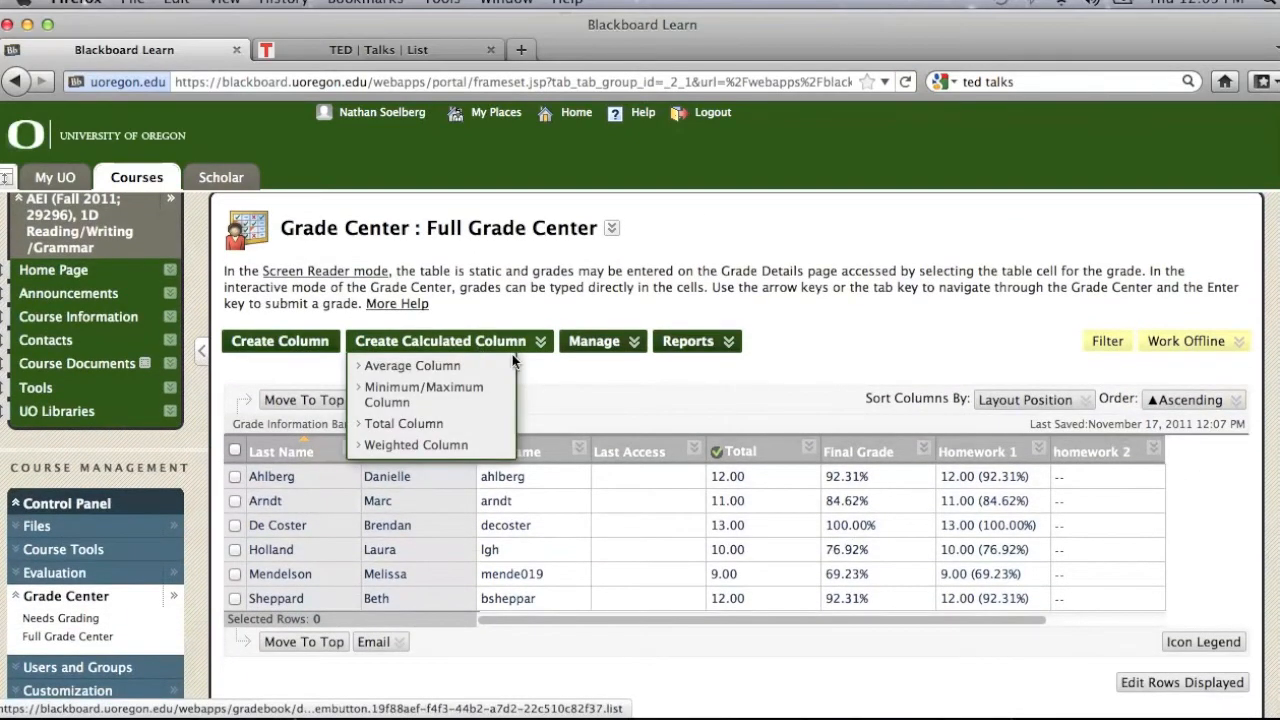
left_click(1038, 448)
left_click(955, 514)
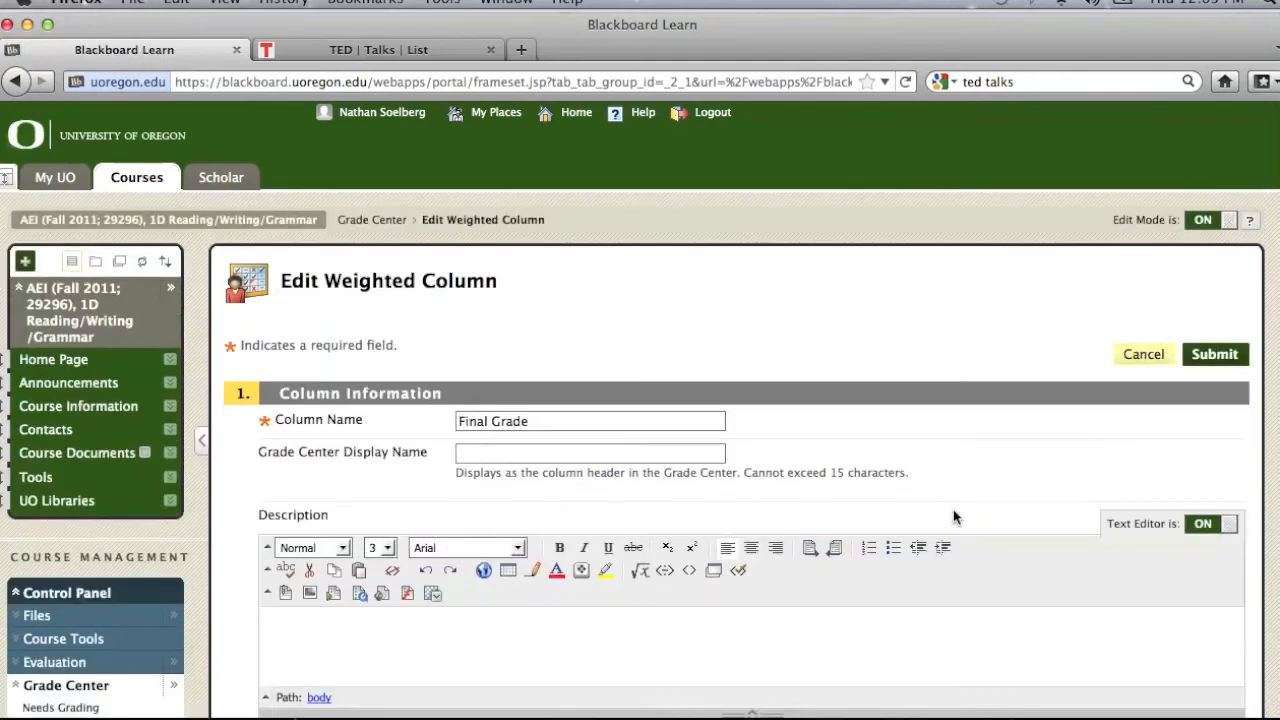
scroll(903, 340, "down", 10)
scroll(903, 340, "down", 5)
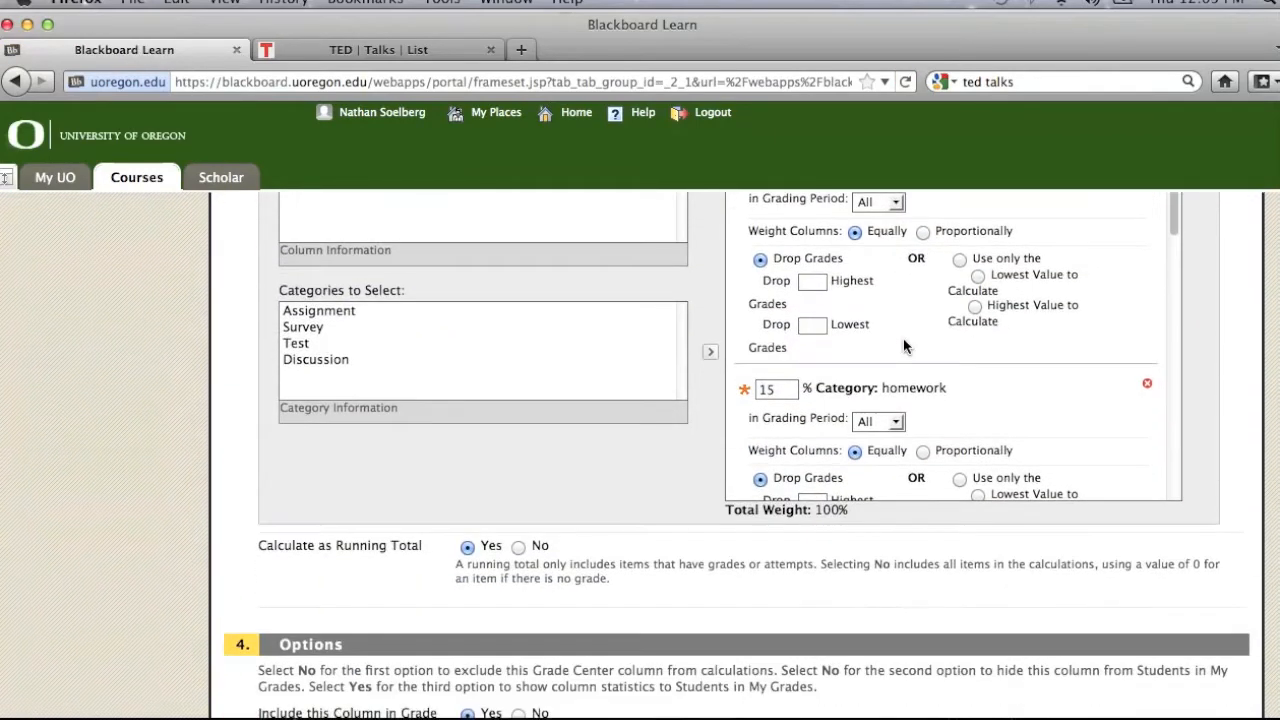
Step: Review the weight percentages of the categories included in Final Grade, and leave the column settings without saving
left_click_drag(1173, 243, 1168, 501)
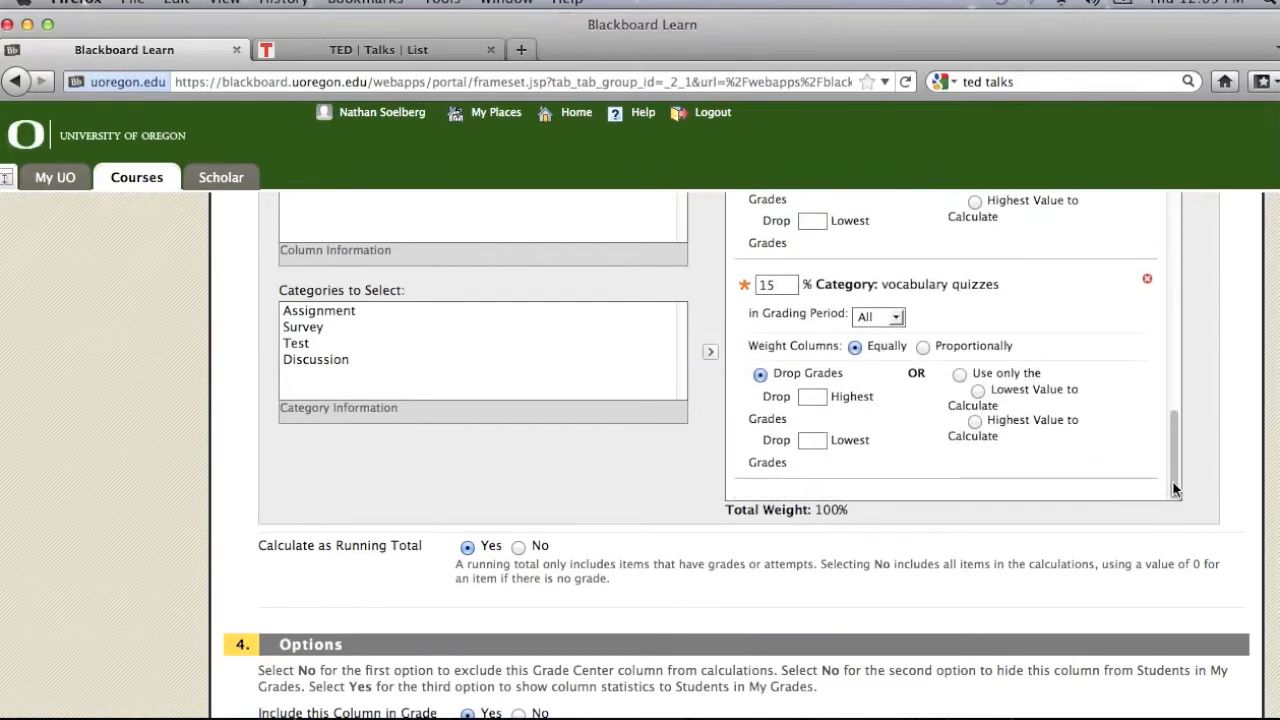
scroll(693, 476, "up", 3)
scroll(693, 479, "up", 8)
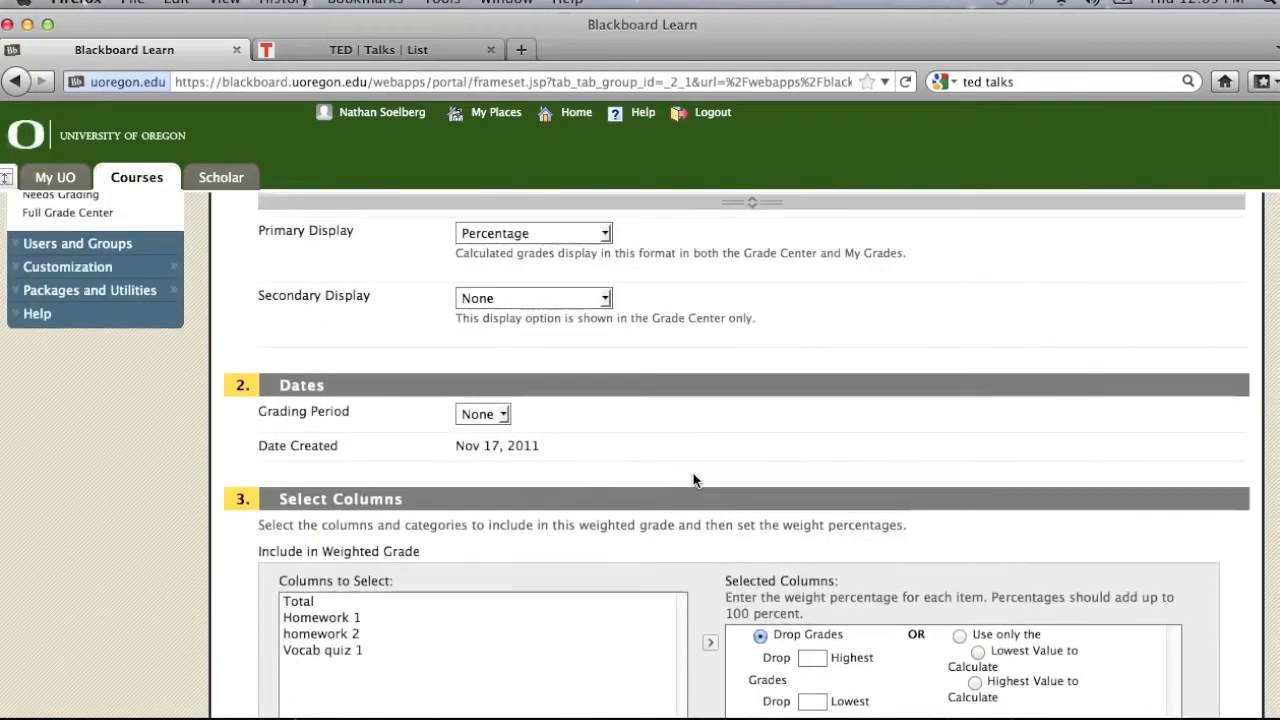
scroll(707, 601, "down", 10)
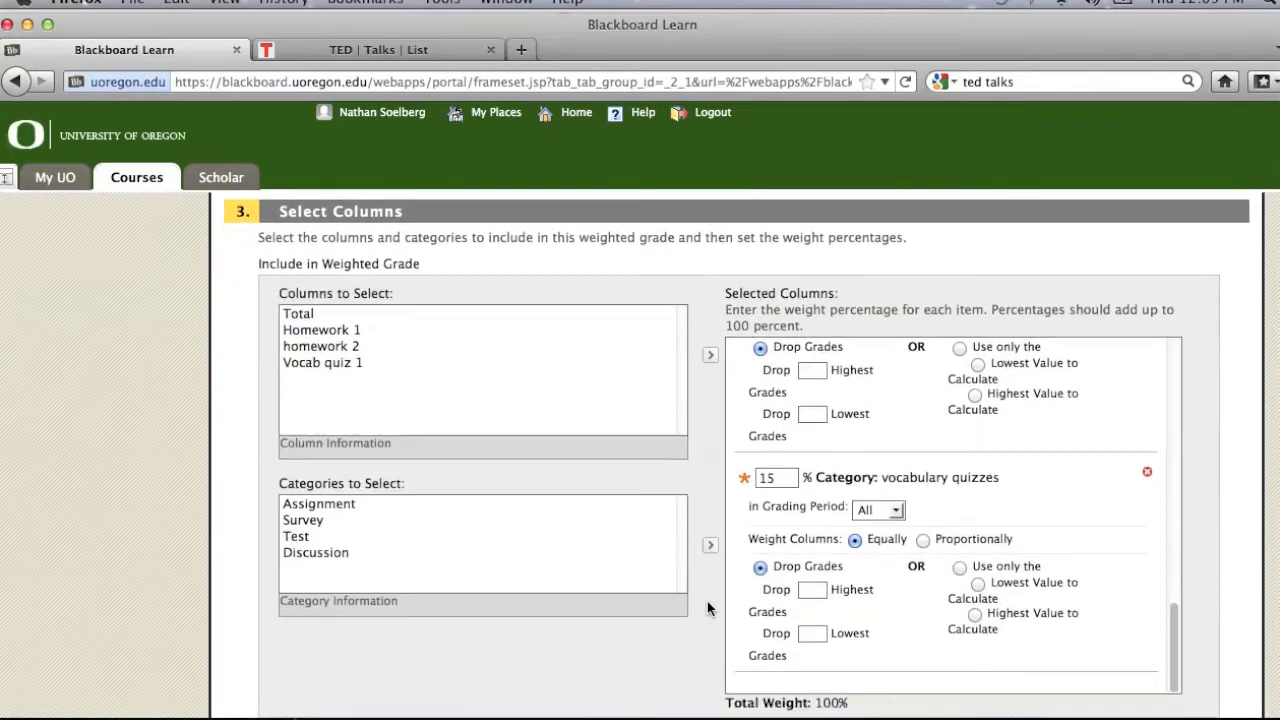
left_click_drag(1184, 525, 1161, 246)
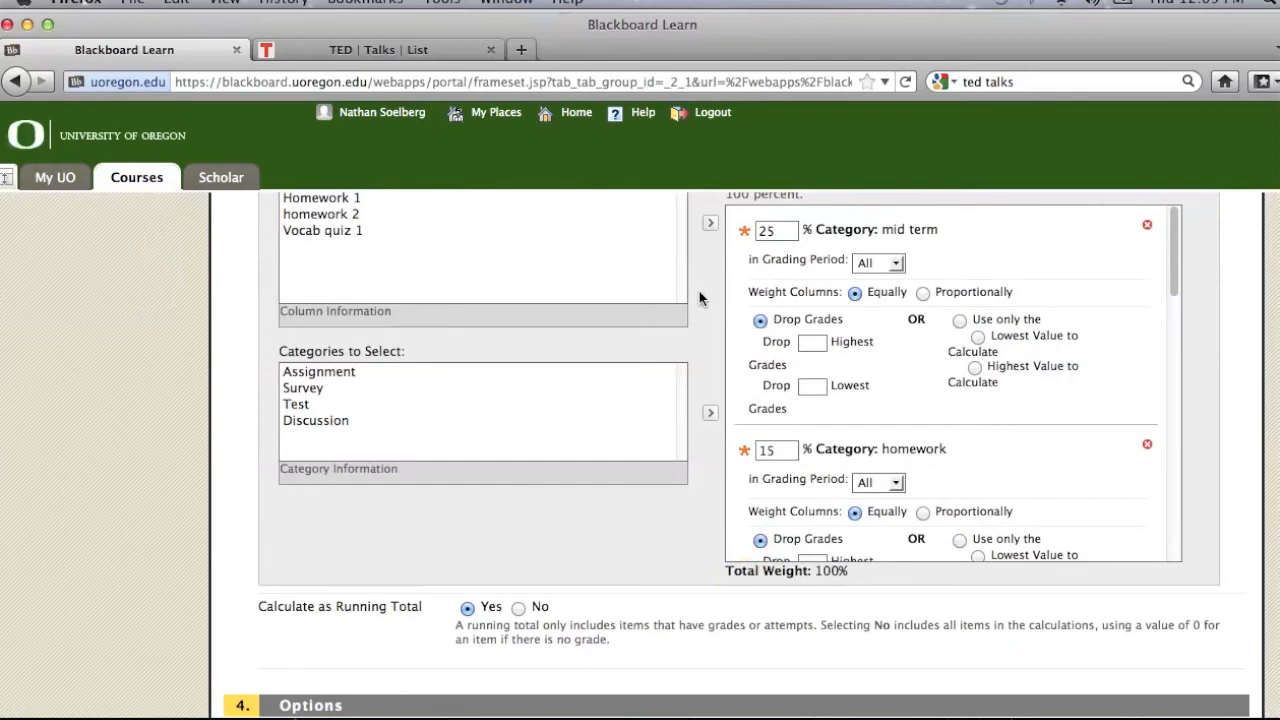
scroll(699, 291, "up", 15)
left_click(1139, 355)
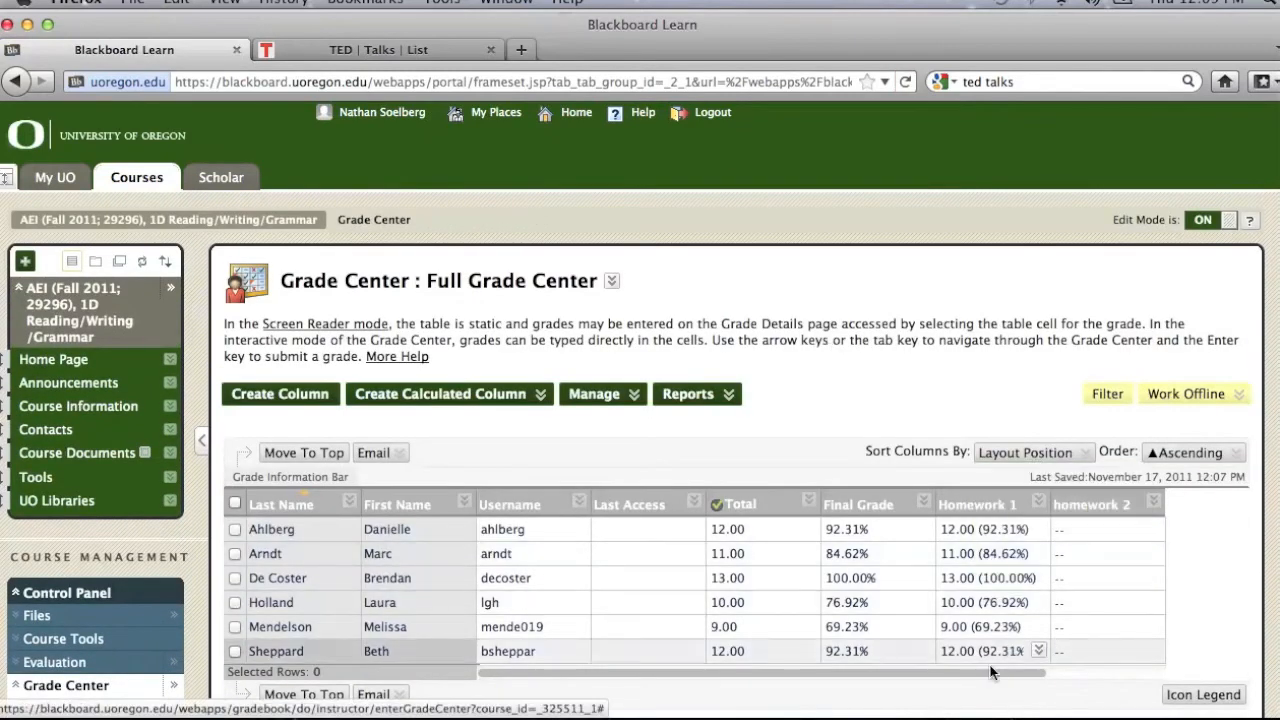
Step: Open the Vocab quiz 1 column's settings and rename the column Mid Term
left_click_drag(990, 672, 1112, 672)
left_click(1153, 501)
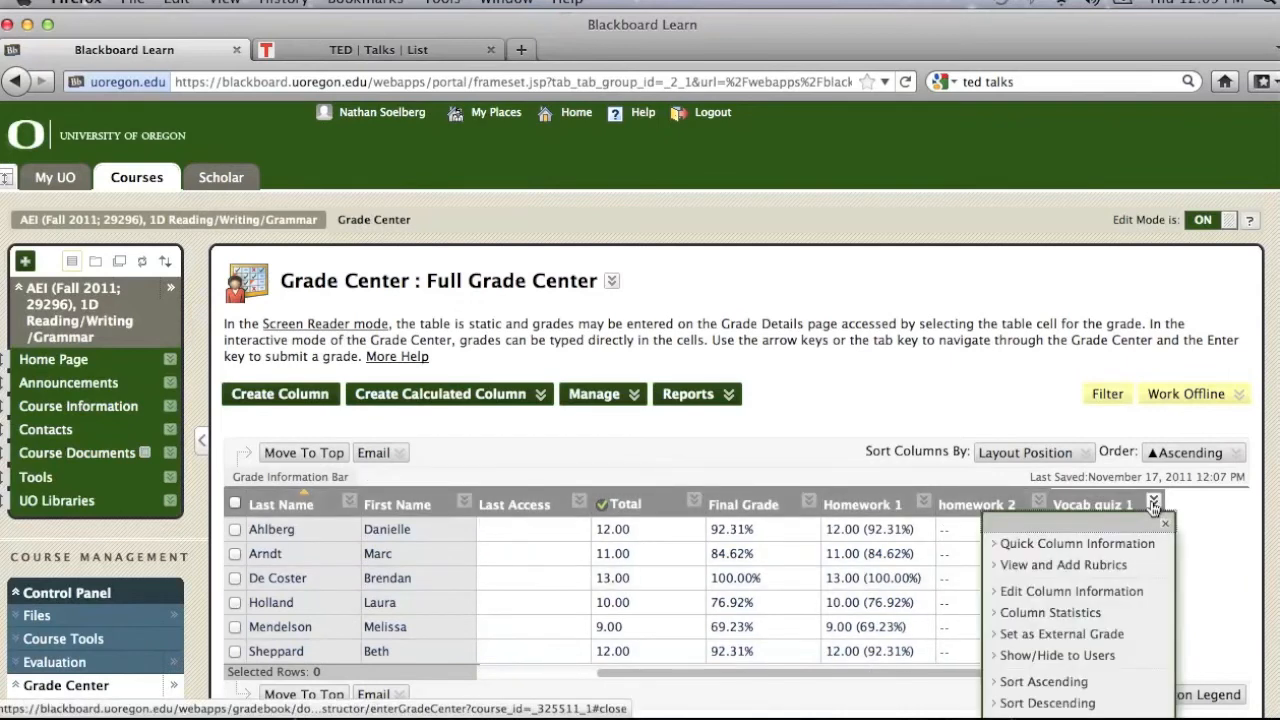
left_click(1059, 591)
left_click(530, 482)
key("BackSpace")
key("BackSpace")
key("BackSpace")
key("BackSpace")
key("BackSpace")
key("BackSpace")
key("BackSpace")
key("BackSpace")
key("BackSpace")
key("BackSpace")
key("BackSpace")
key("BackSpace")
type("Mid Term")
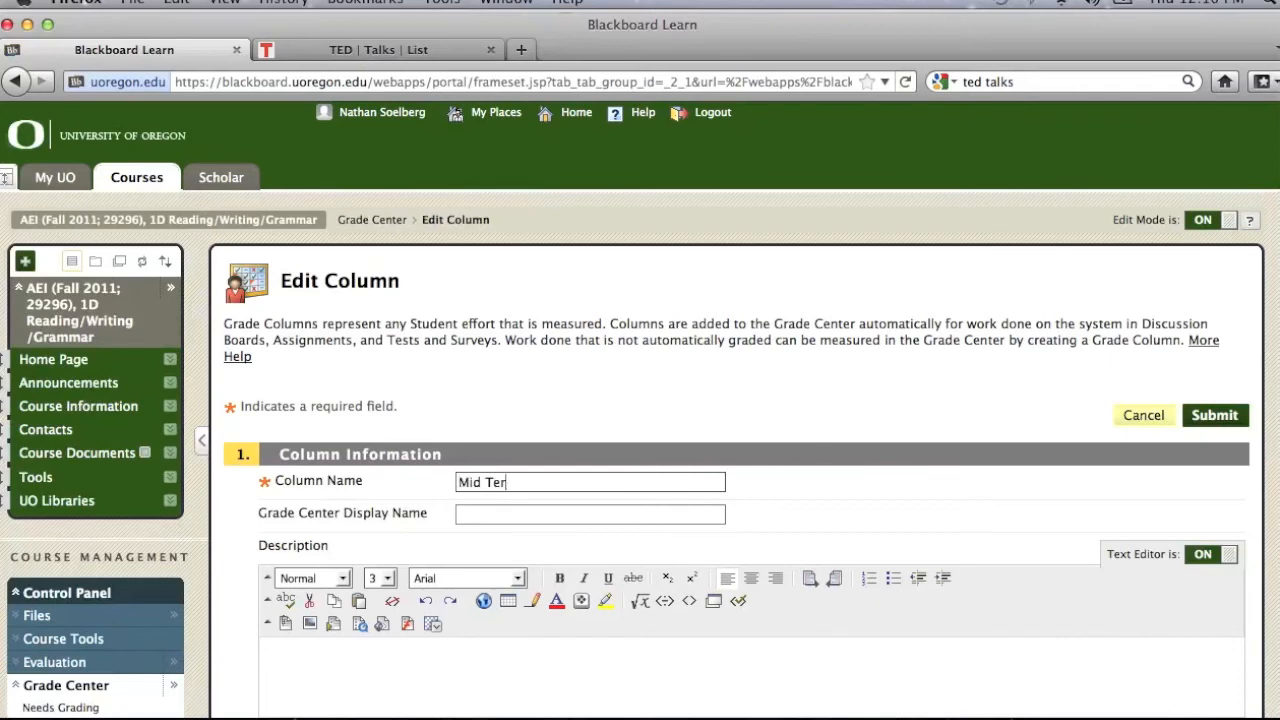
Step: Assign the Mid Term column to the mid term category and submit it
scroll(600, 515, "down", 8)
left_click(597, 513)
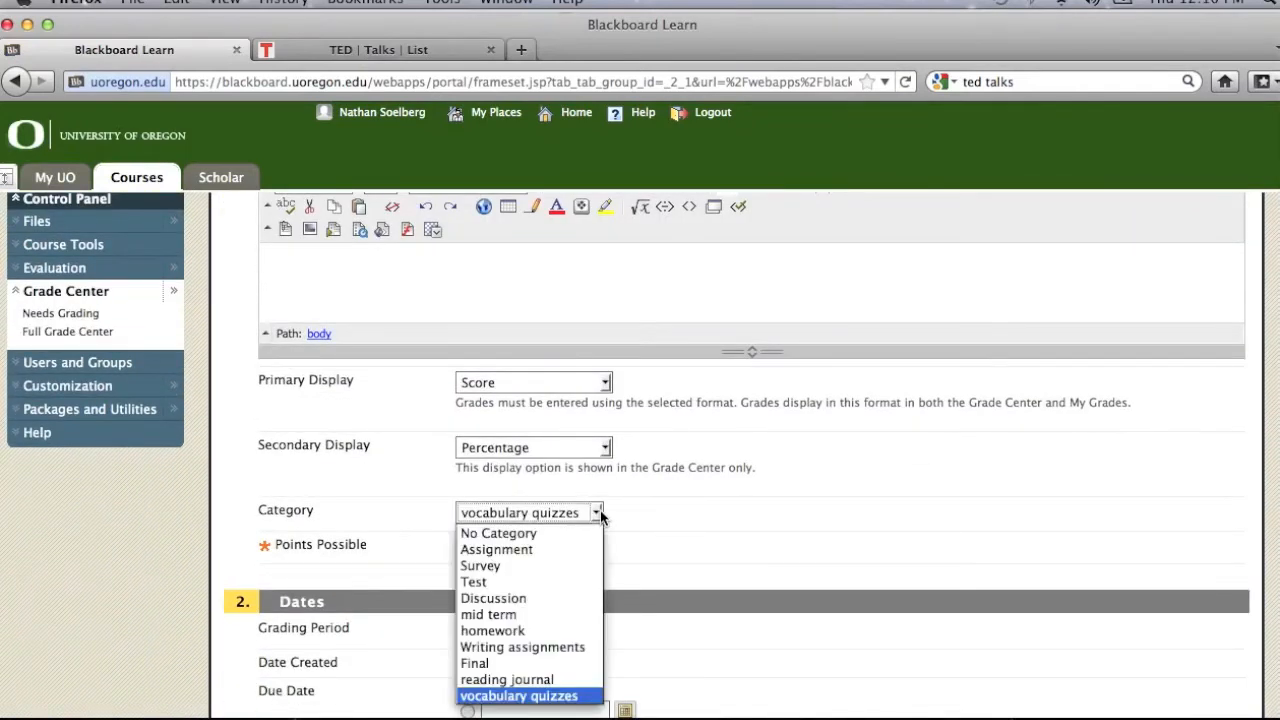
left_click(541, 612)
scroll(860, 500, "down", 4)
left_click(1214, 680)
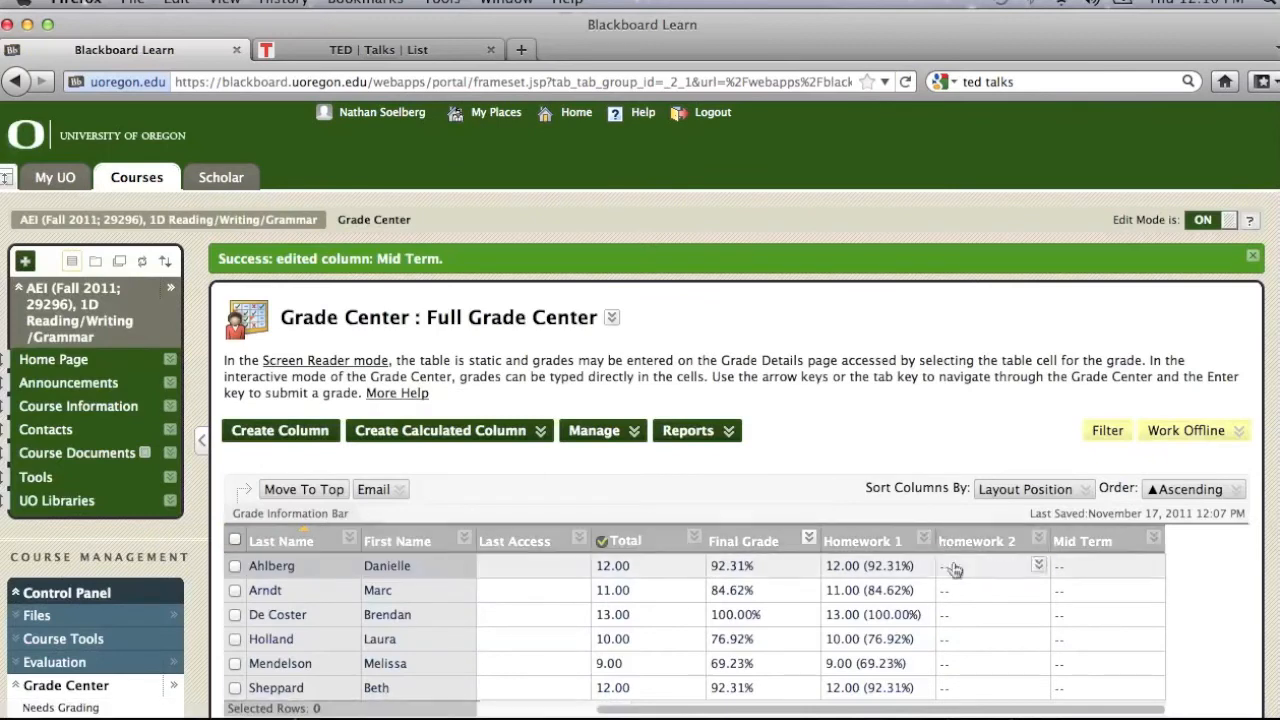
Step: Enter a homework 2 score of 22 for all six students
left_click(955, 567)
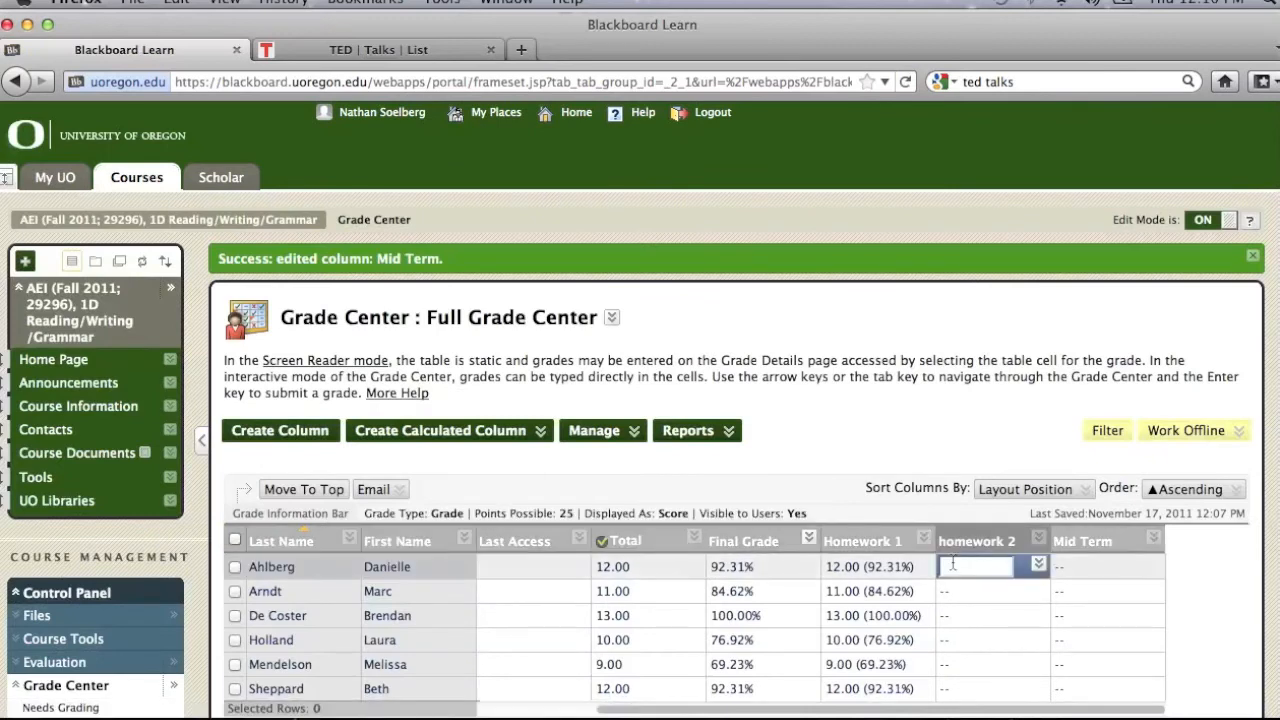
type("22")
key("Return")
type("22")
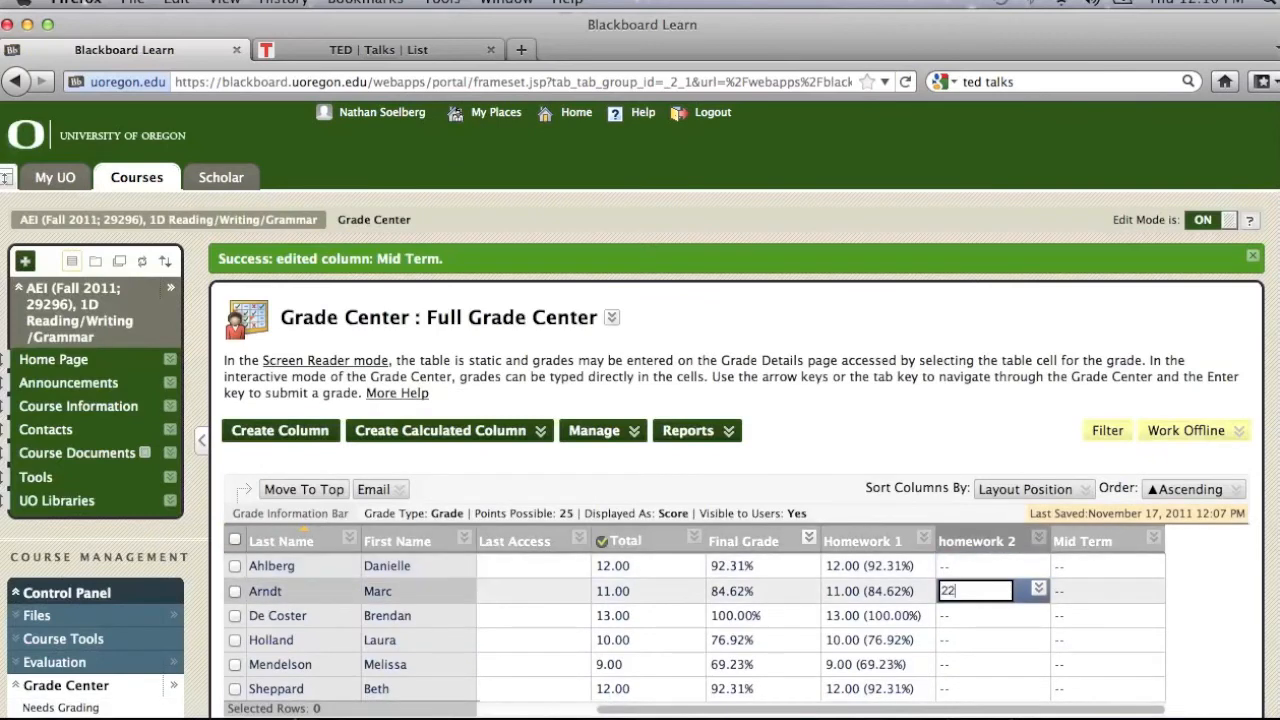
key("Return")
key("Return")
type("22")
key("Return")
type("22")
key("Return")
type("22")
Step: Enter Mid Term scores of 18, 17, 16, 19, 20 and 14 for the six students in row order
key("Return")
type("18.00 (90.00%")
key("Return")
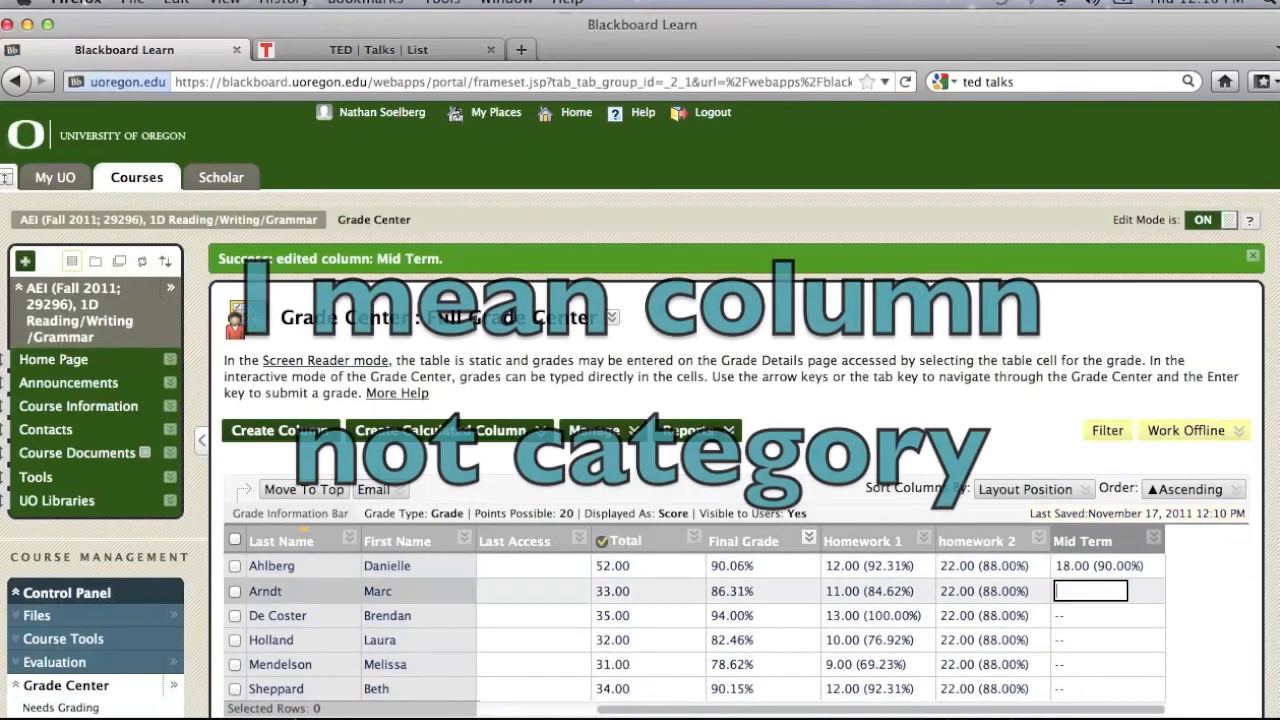
type("17.00 (85.00%")
key("Return")
type("16.00 (80.00%")
key("Return")
type("19.00 (95.00%")
key("Return")
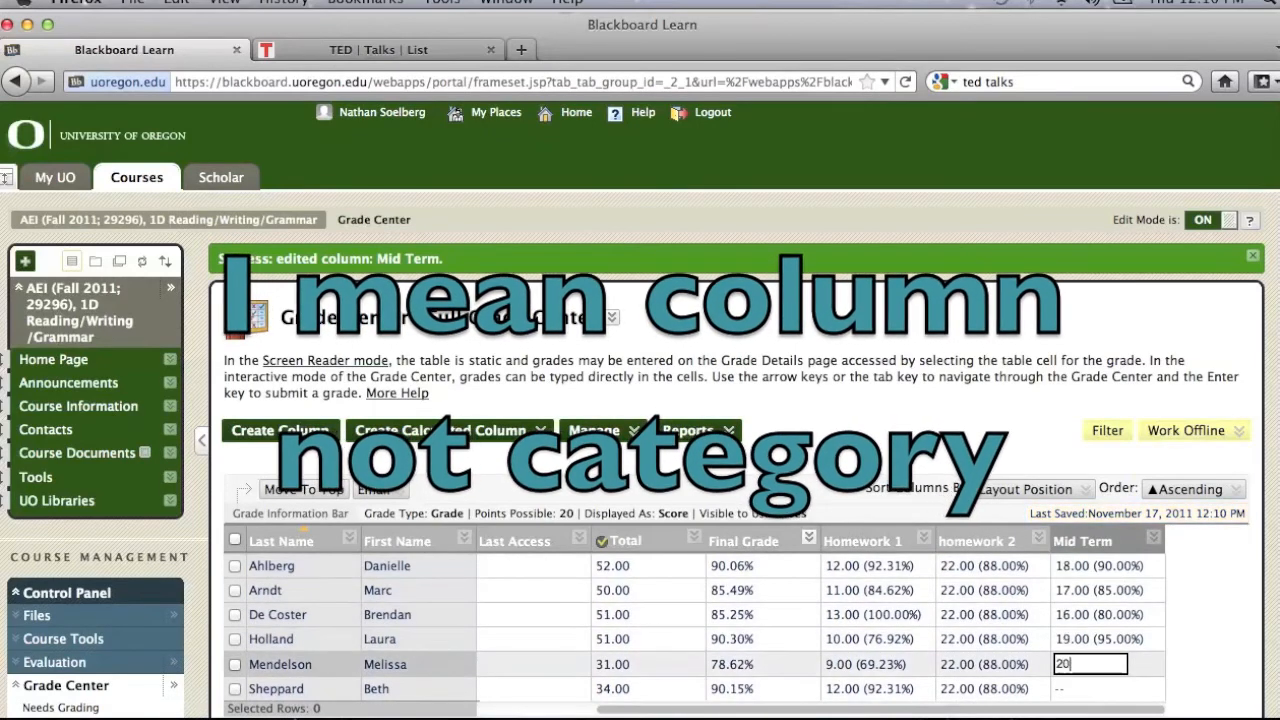
type("20")
key("Return")
type("14")
key("Return")
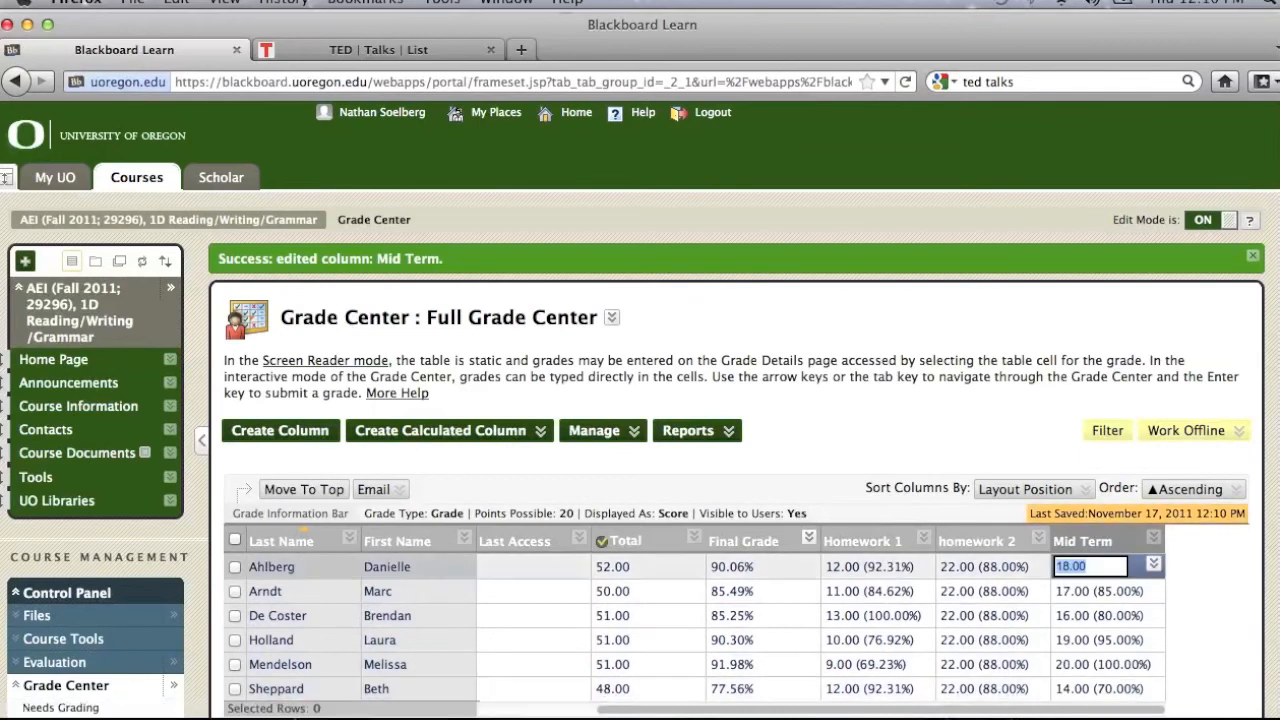
scroll(921, 436, "down", 2)
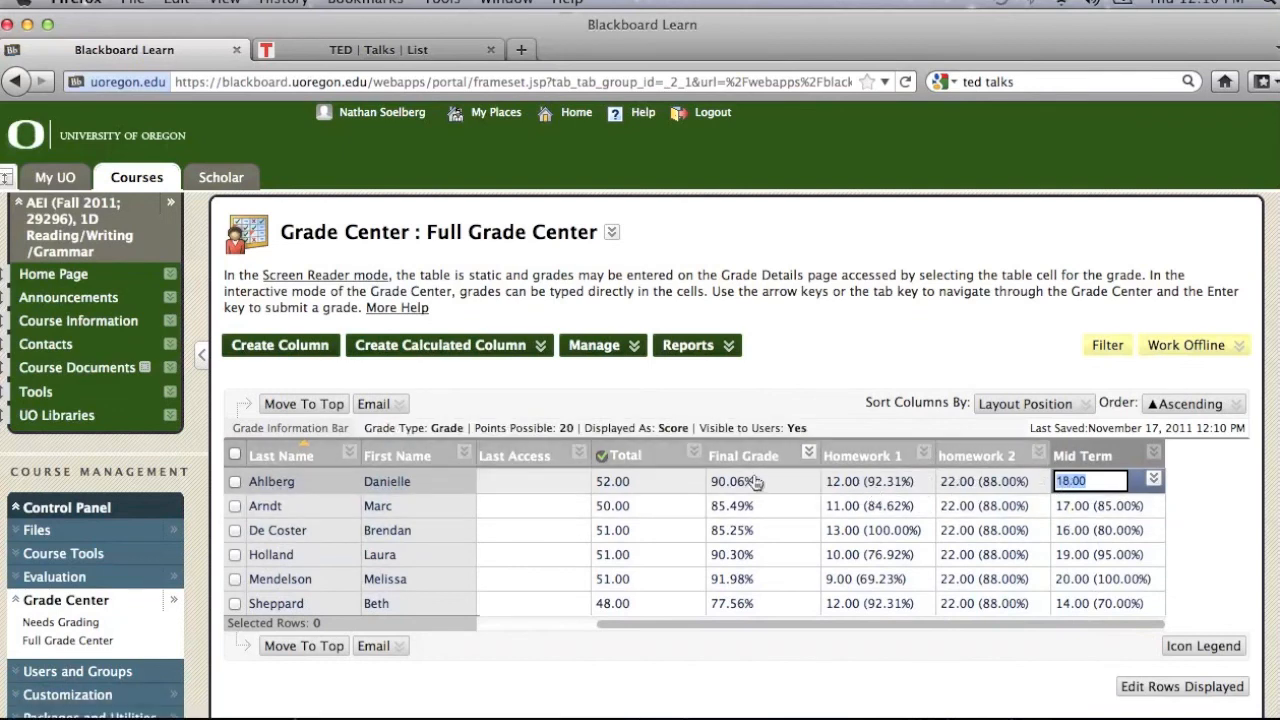
left_click(680, 488)
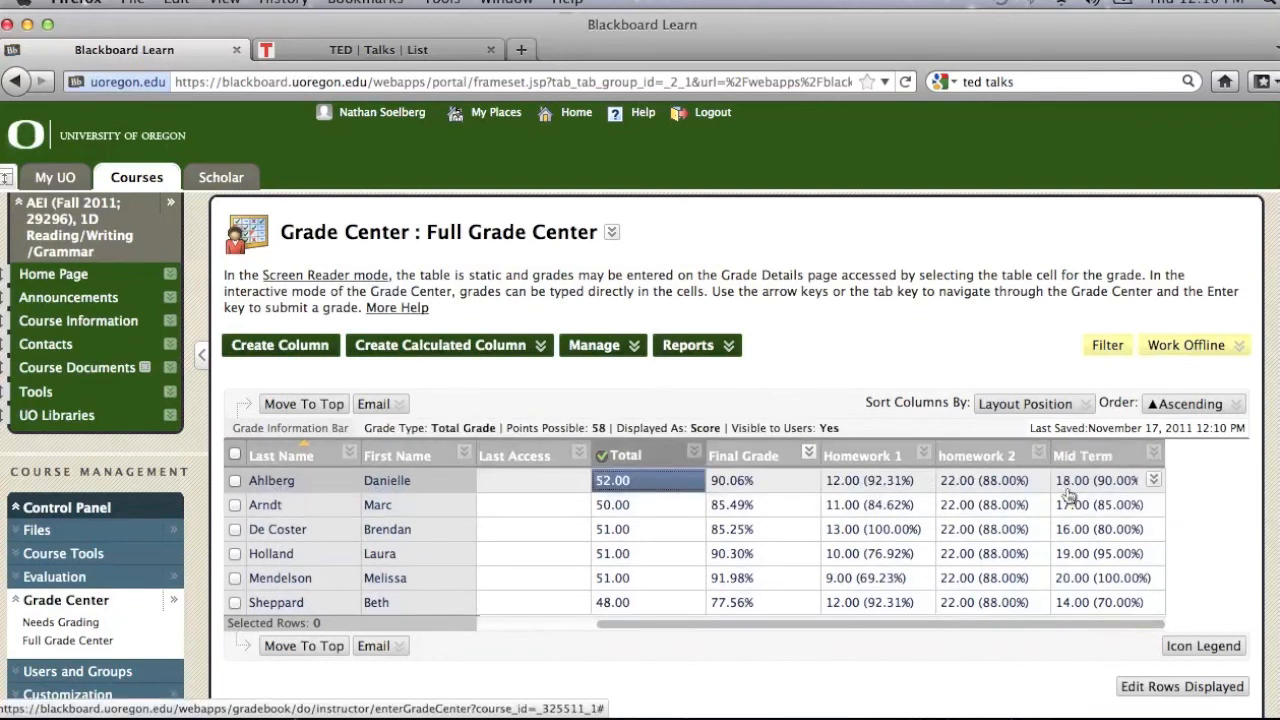